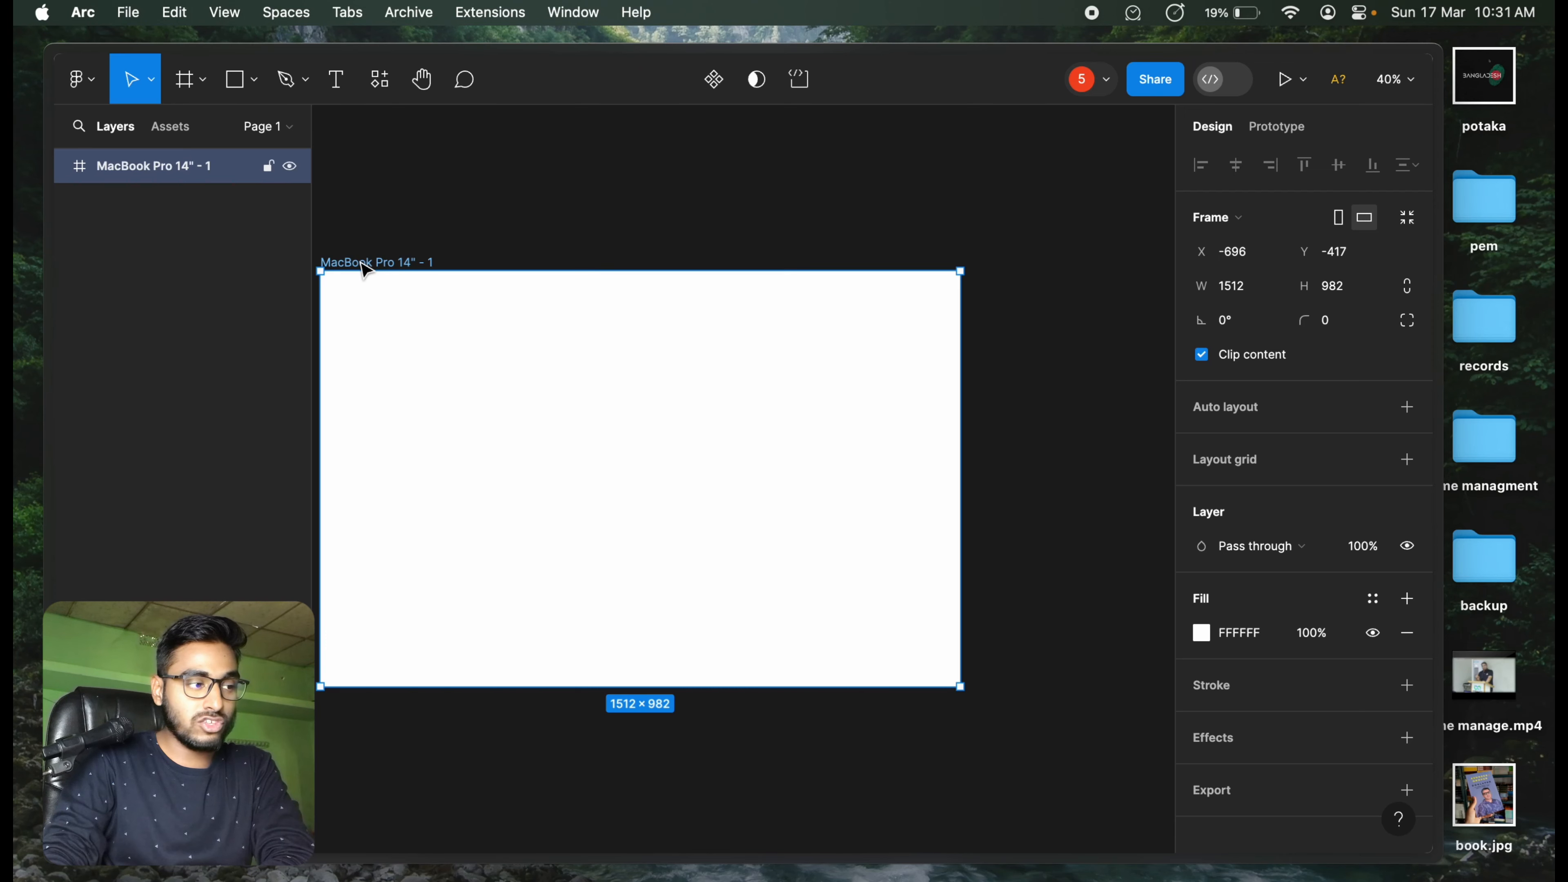
Reposition the MacBook Pro 14" frame on the canvas to about X -526, Y -713
drag(393, 237, 433, 278)
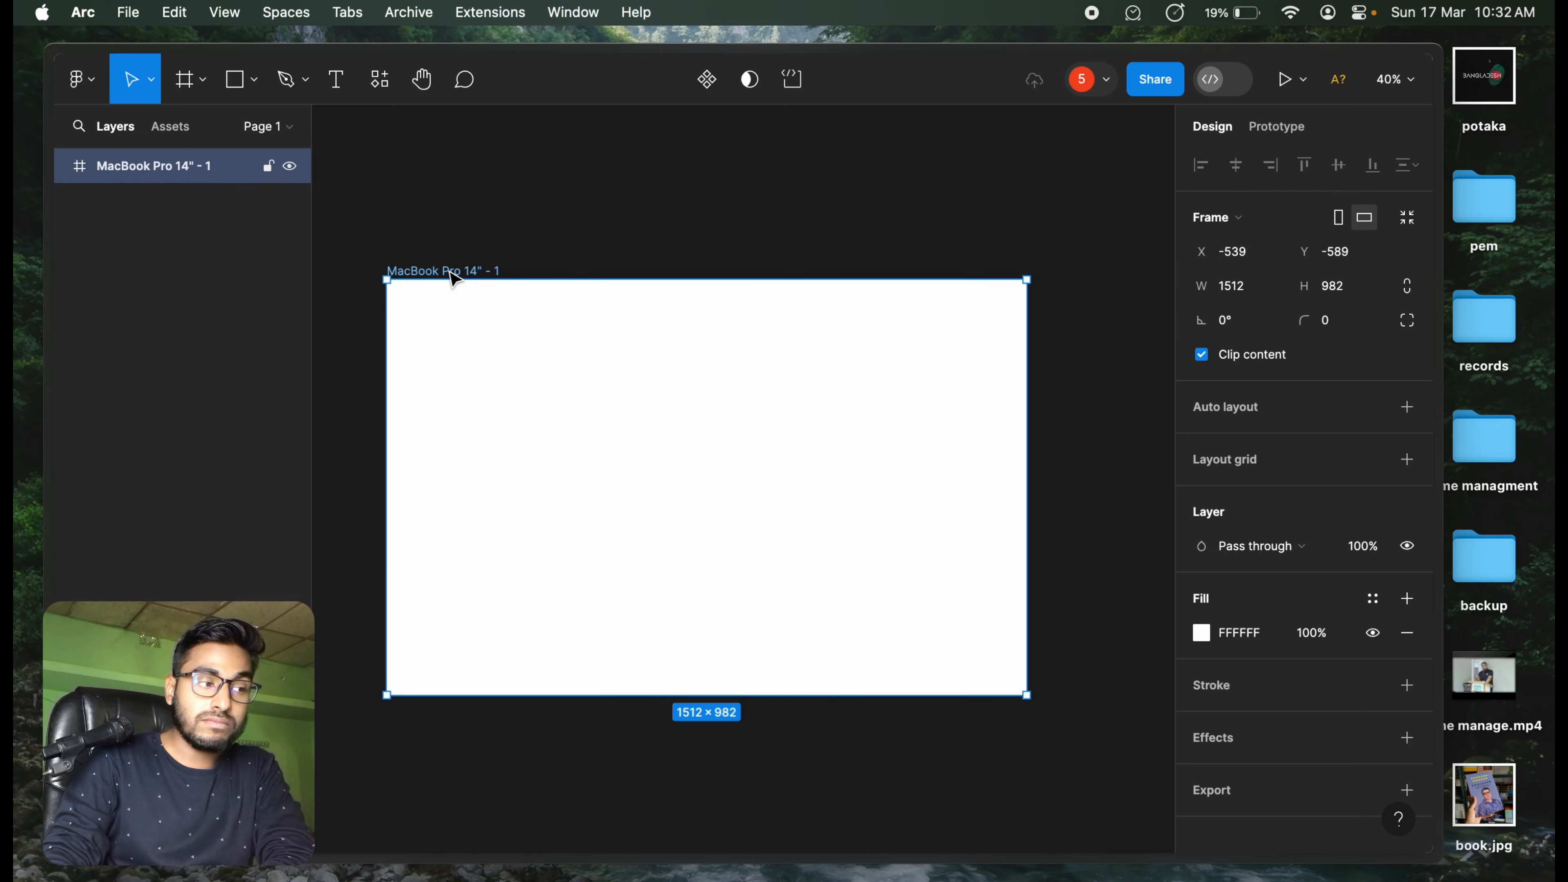
drag(453, 279, 490, 206)
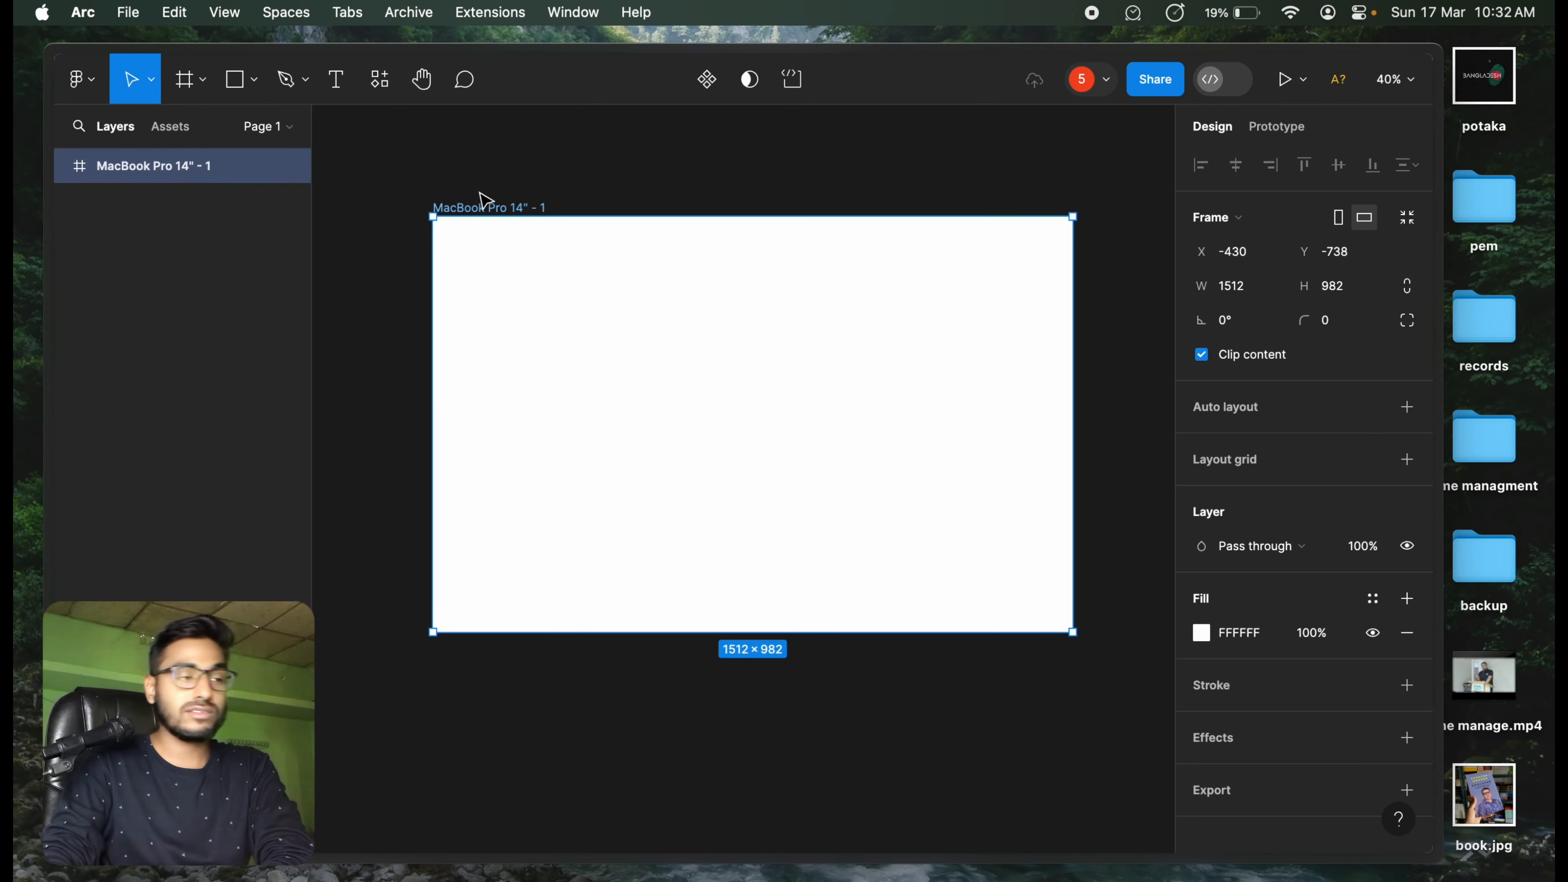
drag(495, 218, 455, 228)
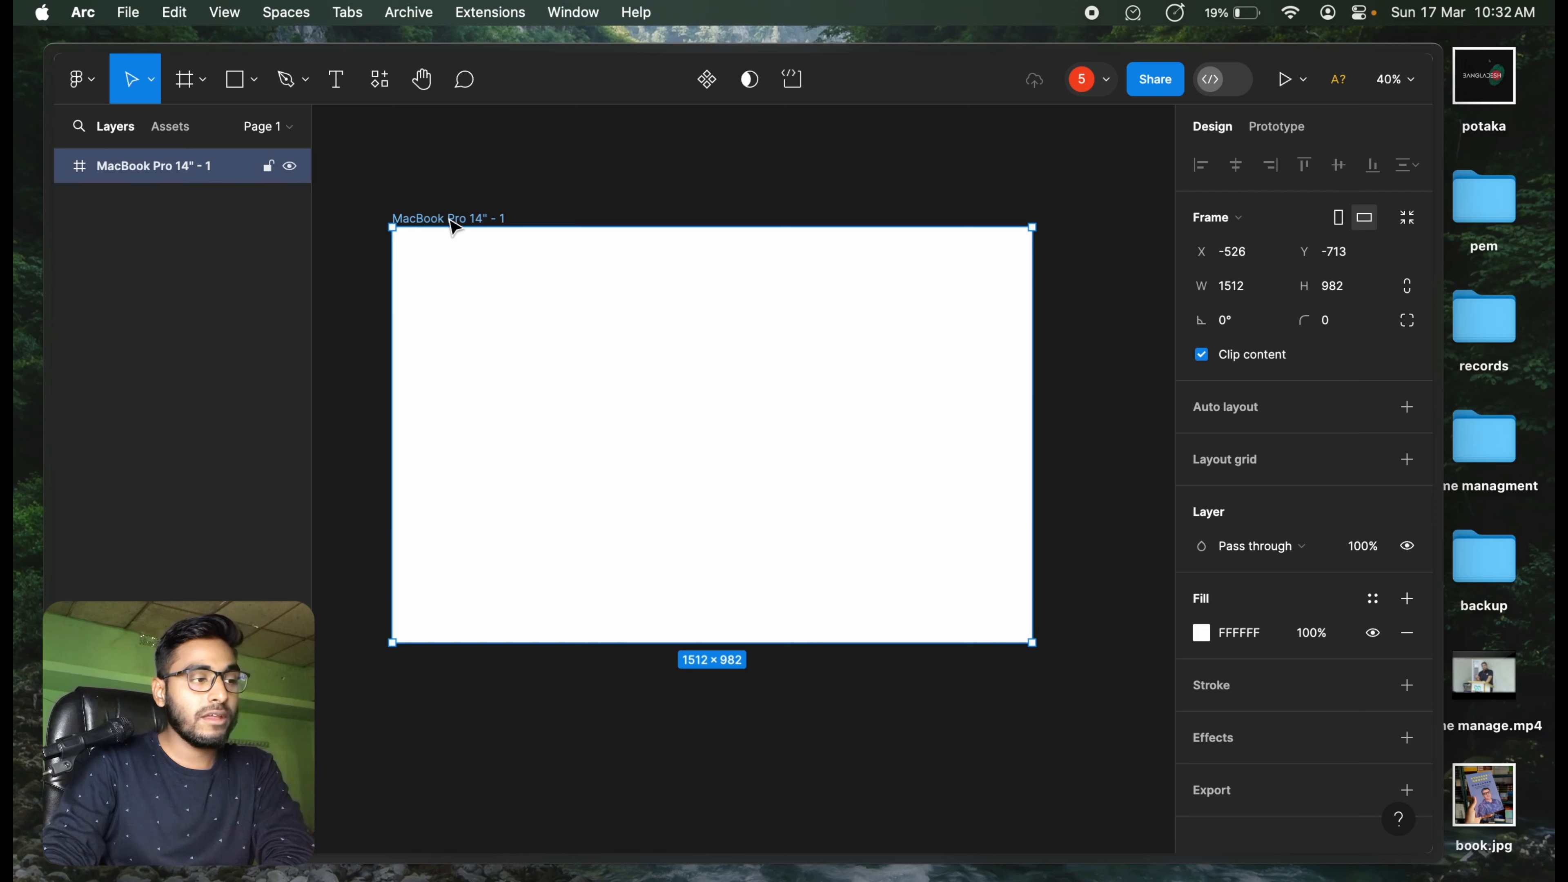
click(745, 162)
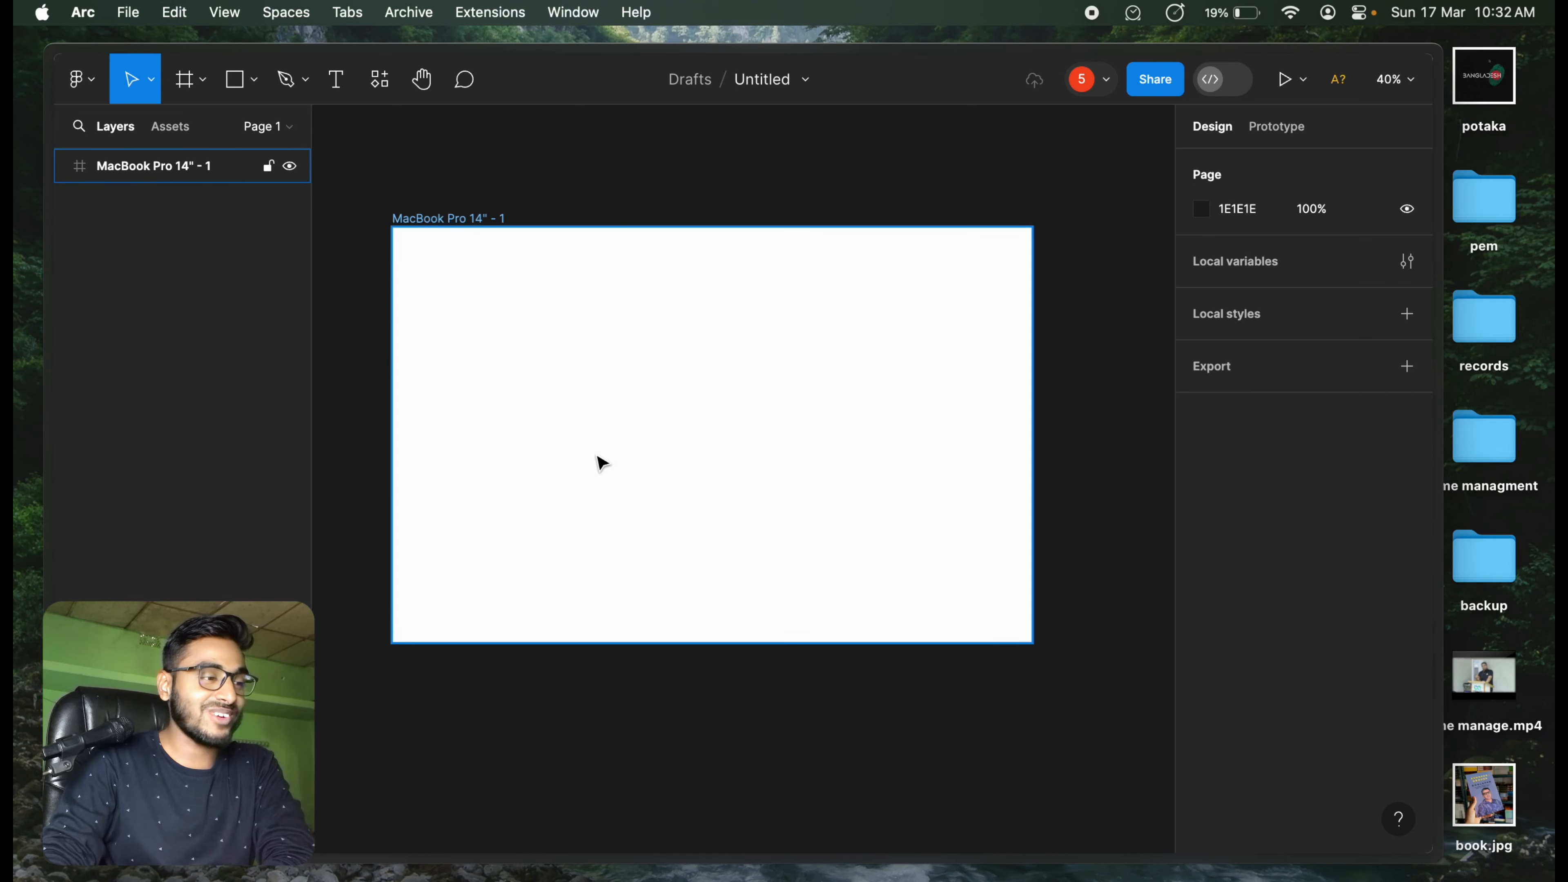
Resize the MacBook Pro 14" frame to about 1543 × 841 and shift it slightly left on the canvas
click(435, 230)
drag(411, 228, 426, 287)
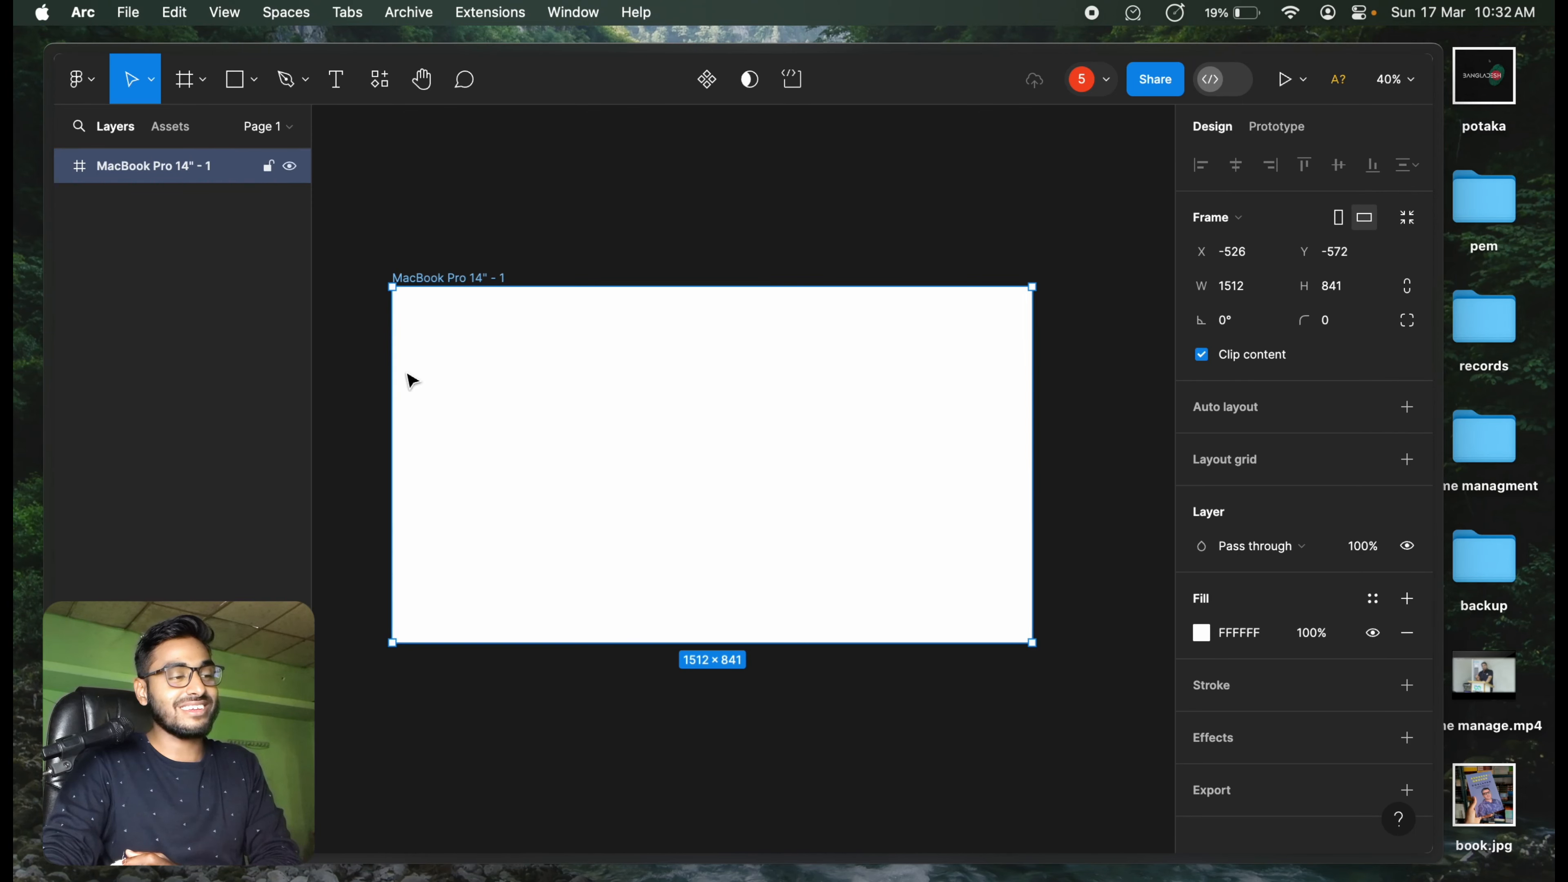
mouse_move(391, 384)
mouse_down()
mouse_move(622, 403)
mouse_move(501, 413)
mouse_move(379, 385)
mouse_up()
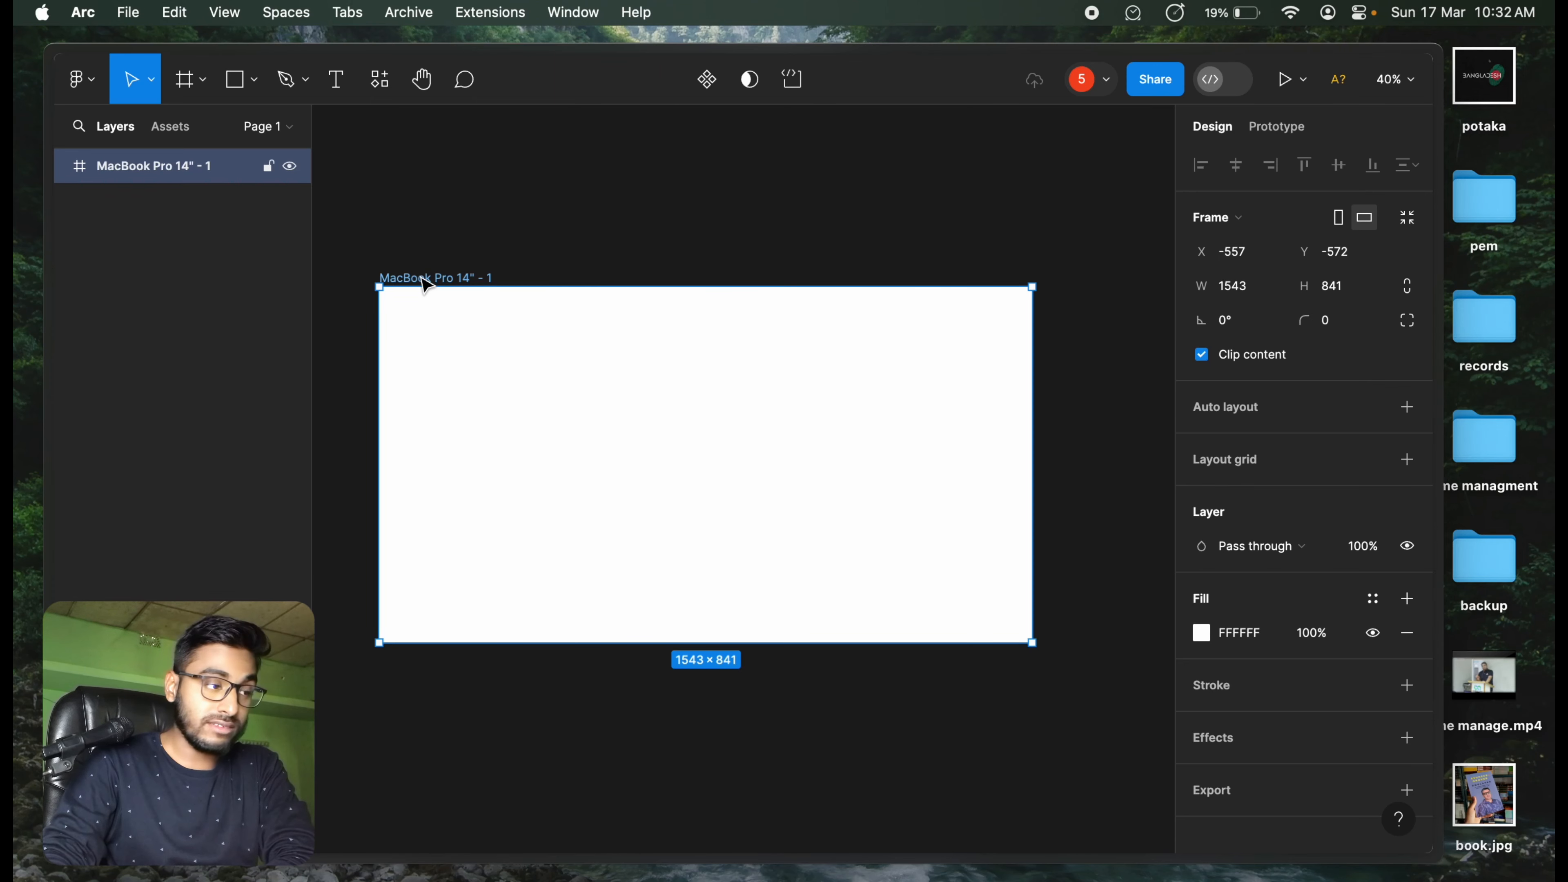
drag(436, 270, 388, 283)
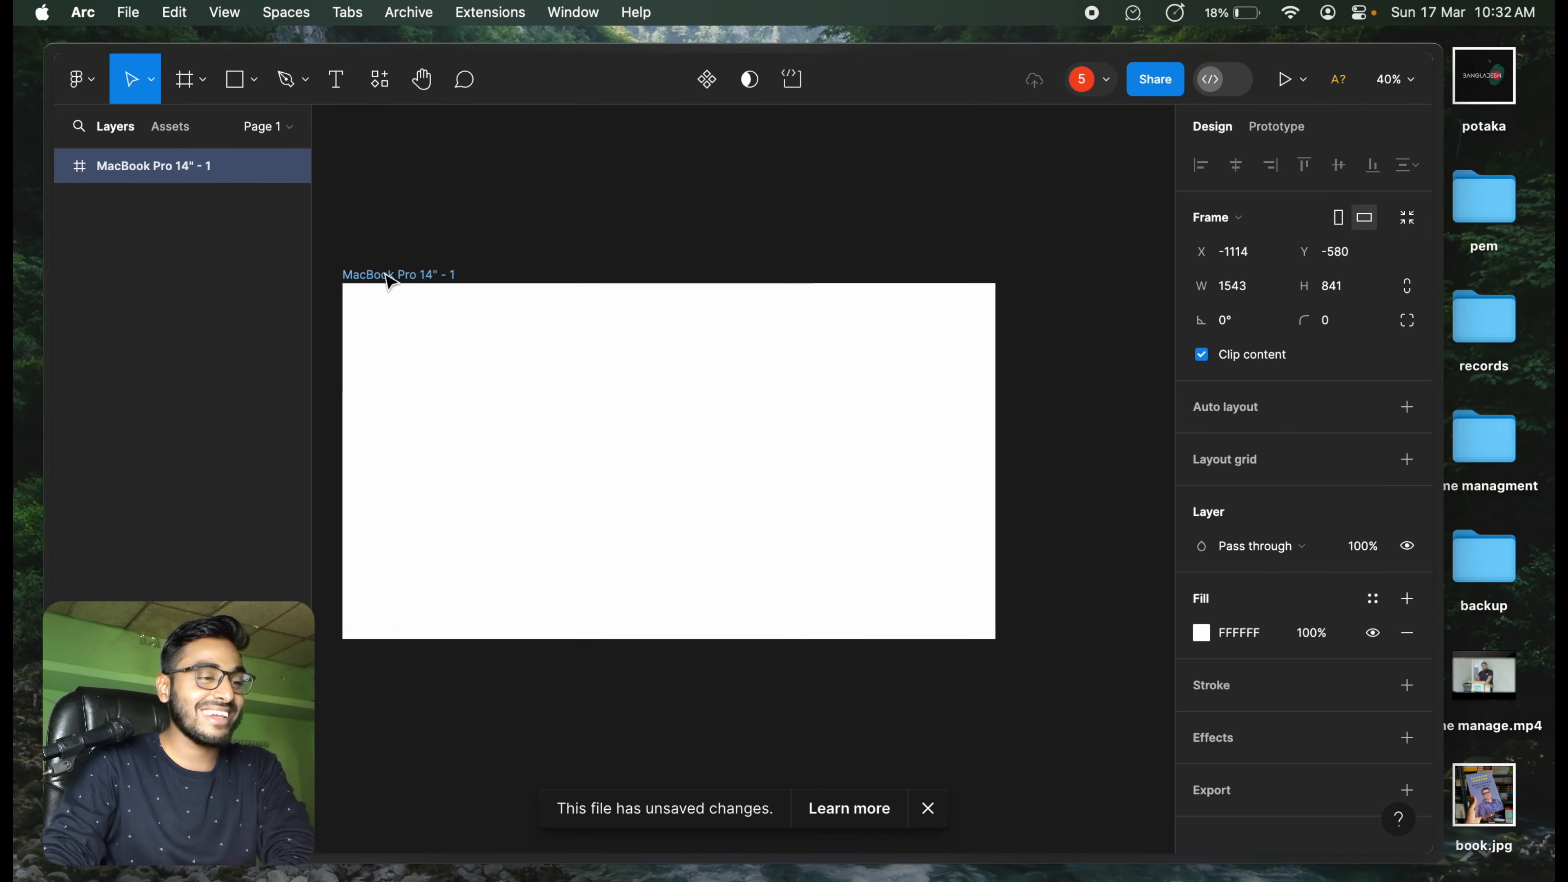
click(447, 253)
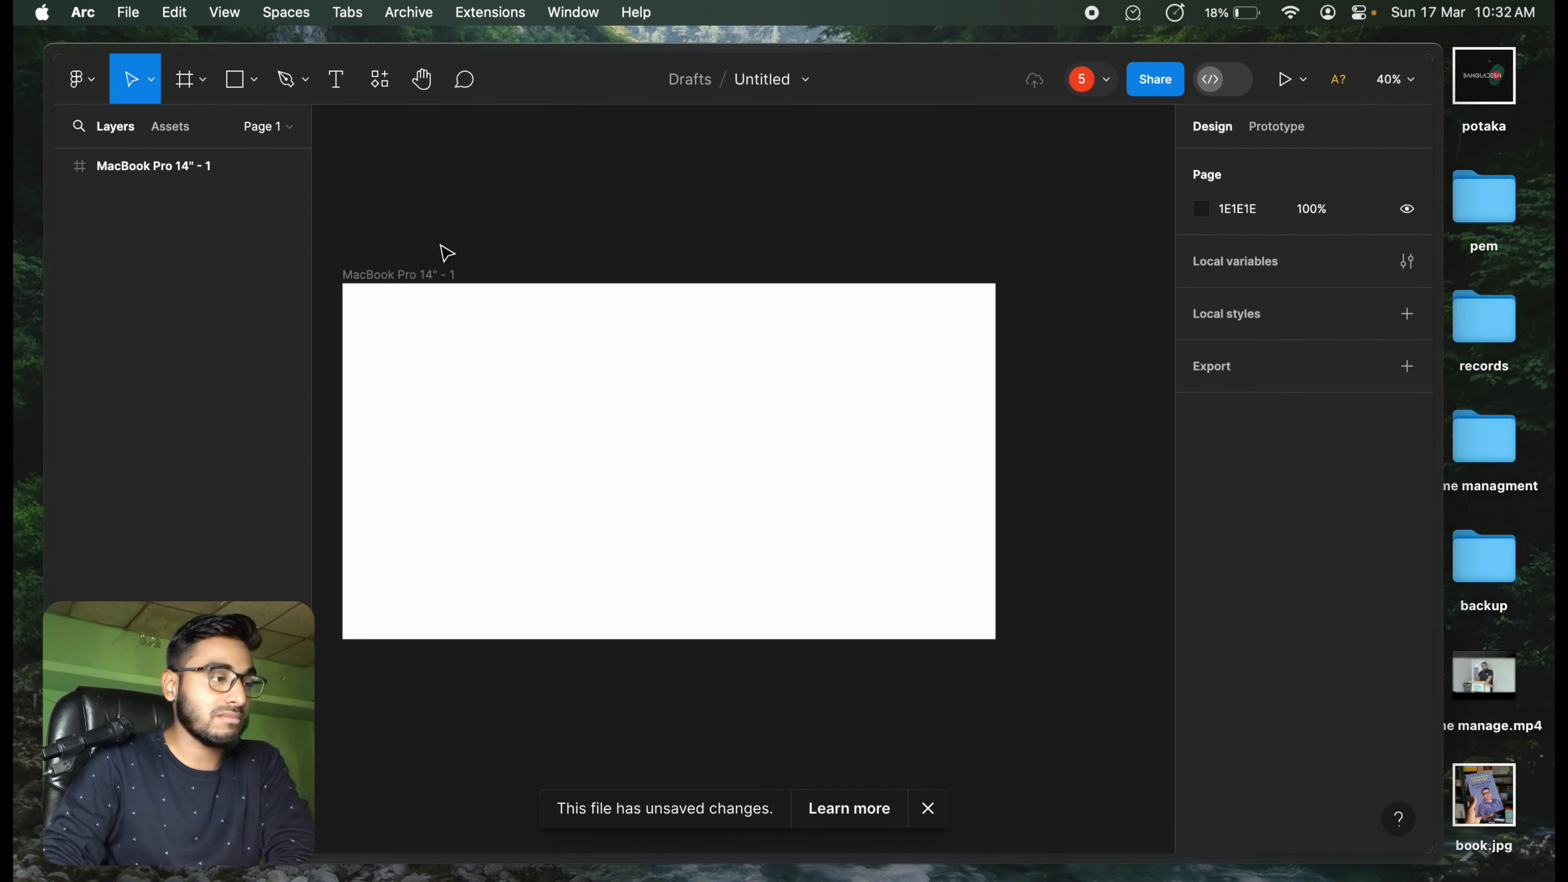
Draw a rectangle about 389 × 374 in the frame's upper-left area
click(257, 86)
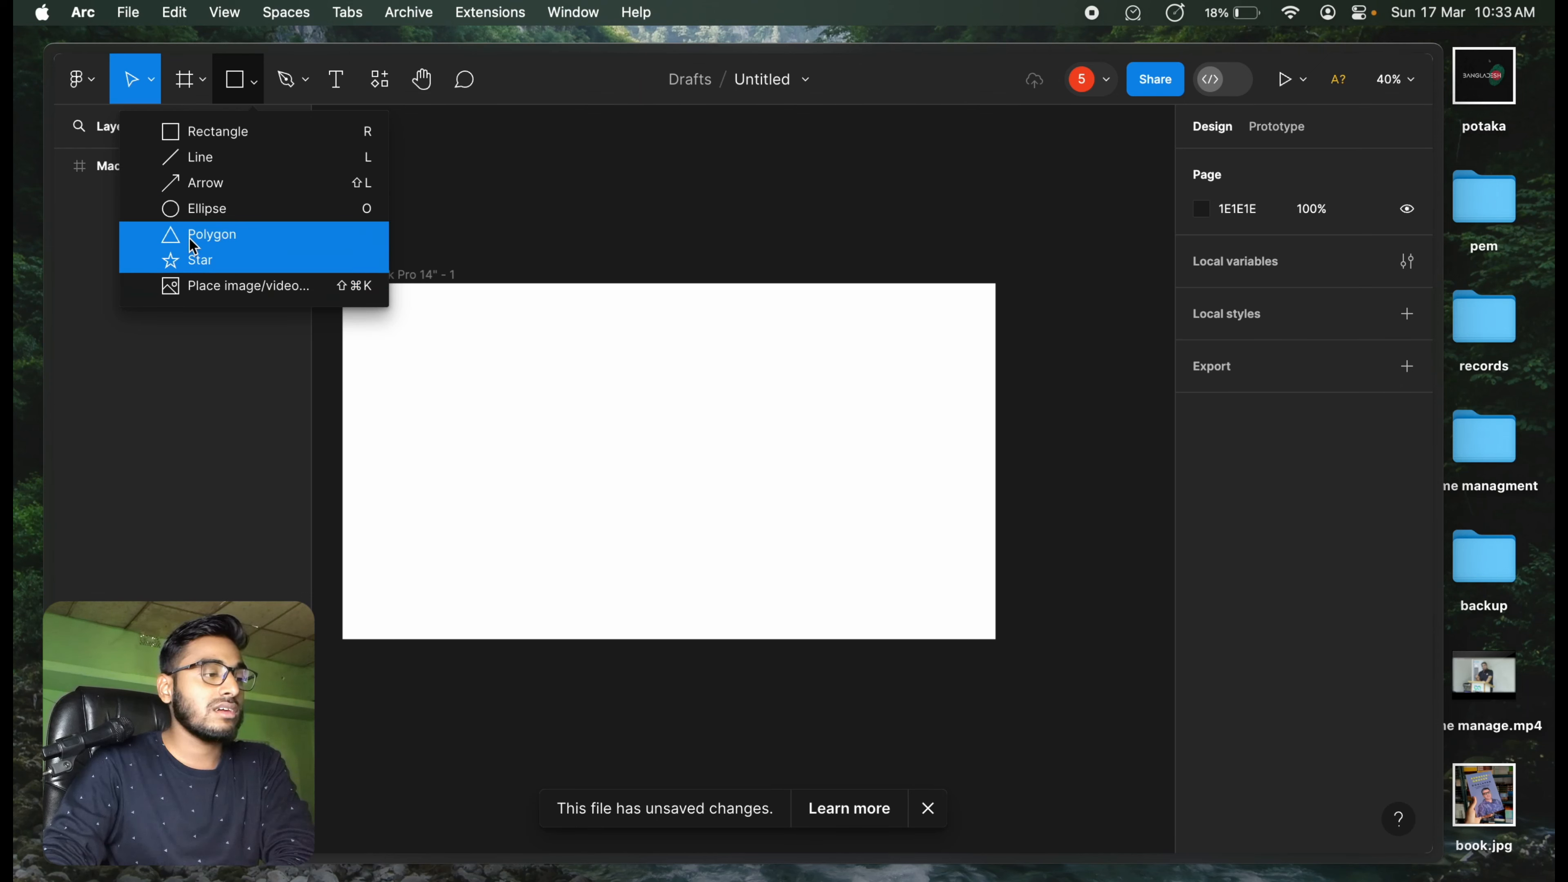
click(215, 159)
mouse_move(390, 325)
mouse_down()
mouse_move(454, 424)
mouse_move(714, 456)
mouse_move(585, 455)
mouse_move(496, 391)
mouse_move(491, 428)
mouse_move(553, 452)
mouse_move(504, 437)
mouse_move(504, 382)
mouse_move(462, 413)
mouse_move(458, 500)
mouse_move(476, 455)
mouse_move(683, 413)
mouse_move(651, 526)
mouse_move(468, 546)
mouse_move(497, 399)
mouse_move(539, 393)
mouse_move(465, 448)
mouse_move(461, 383)
mouse_move(545, 493)
mouse_move(553, 483)
mouse_up()
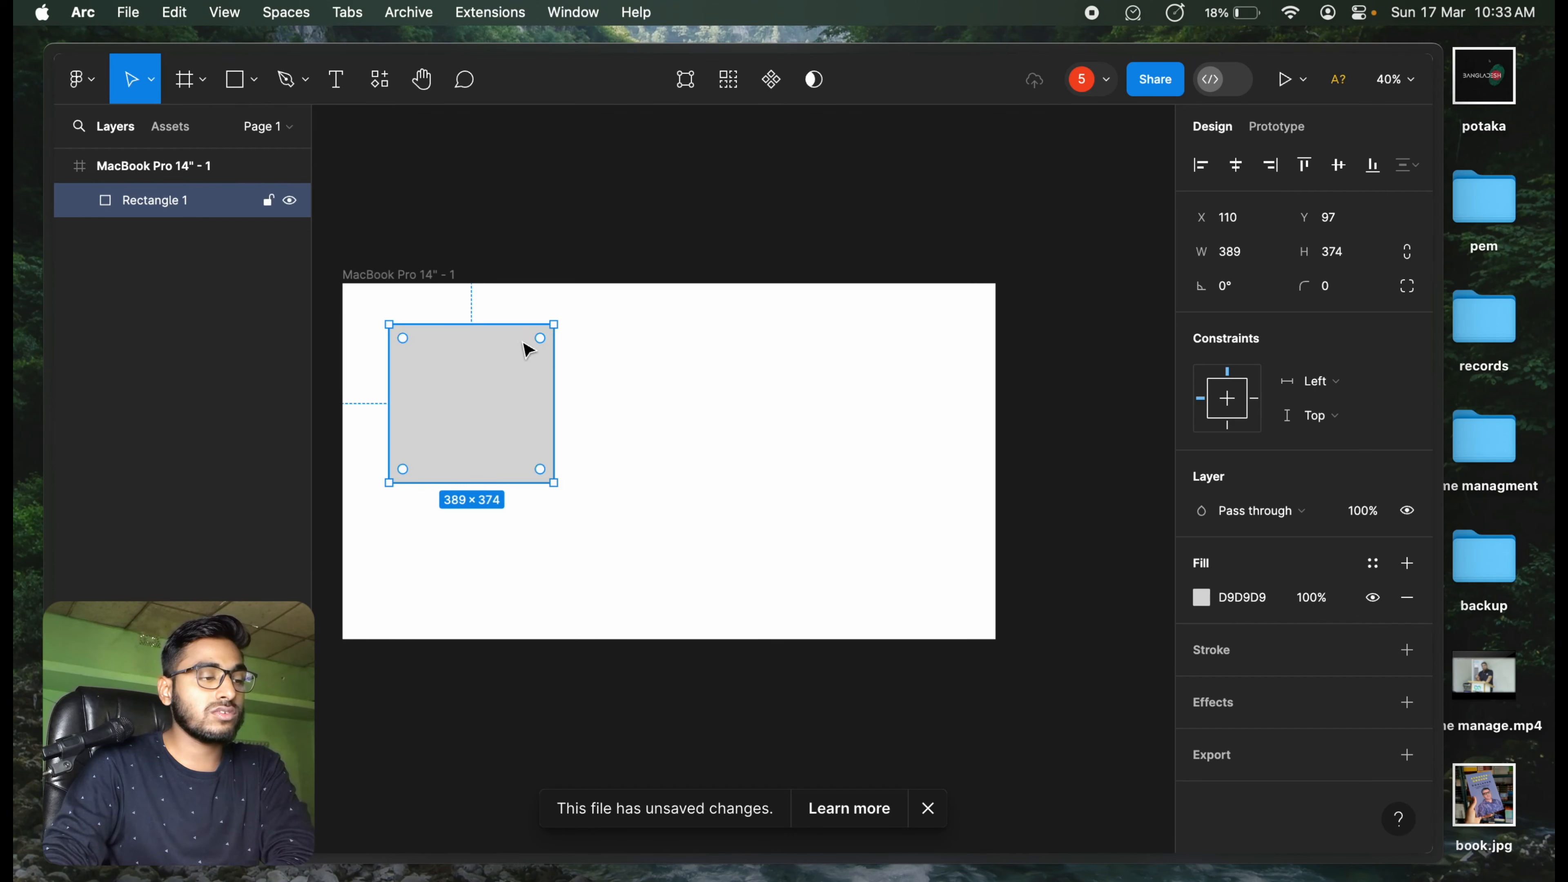
Draw an ellipse about 497 × 486 in the right half of the frame
click(255, 92)
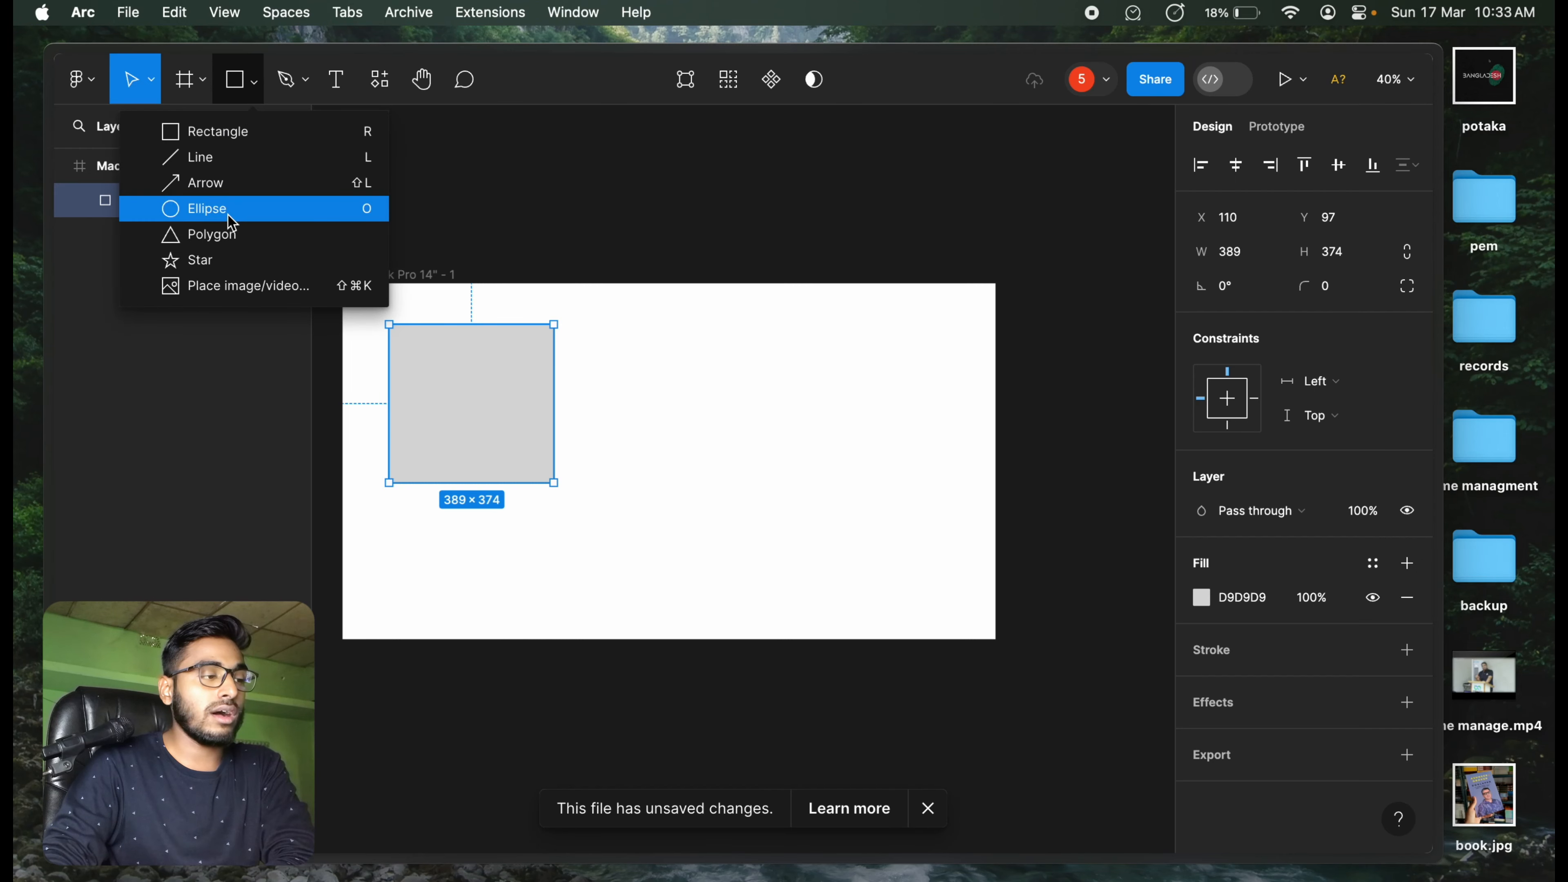
click(214, 208)
mouse_move(671, 344)
mouse_down()
mouse_move(870, 516)
mouse_move(689, 546)
mouse_move(899, 536)
mouse_move(875, 570)
mouse_move(910, 511)
mouse_move(844, 535)
mouse_move(880, 547)
mouse_up()
Draw a triangle polygon about 418 × 327 below the rectangle, near the frame's bottom edge
click(253, 79)
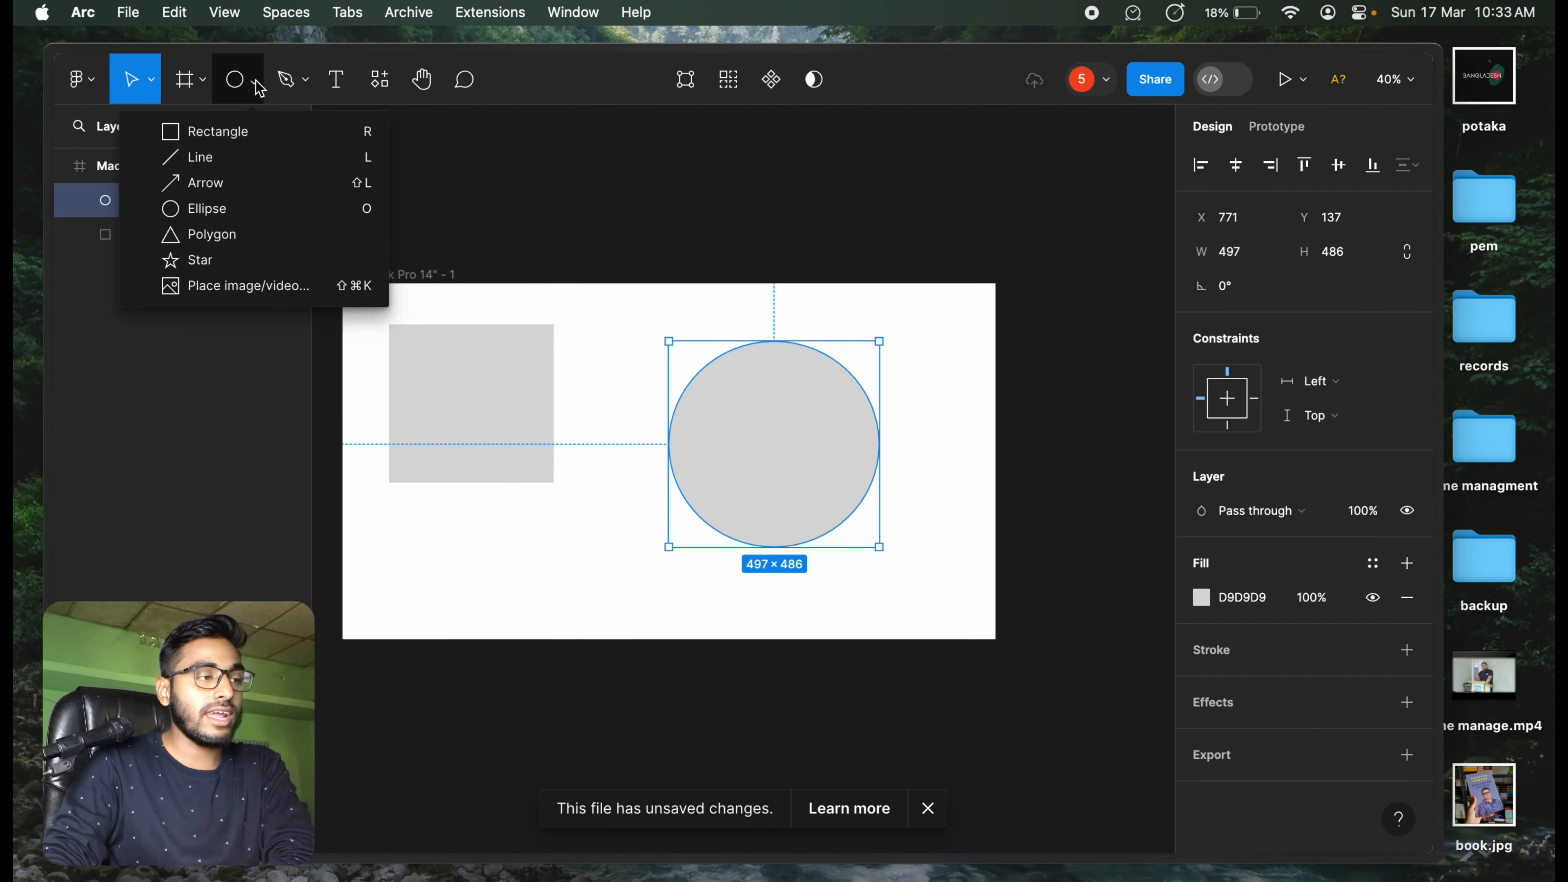
click(262, 237)
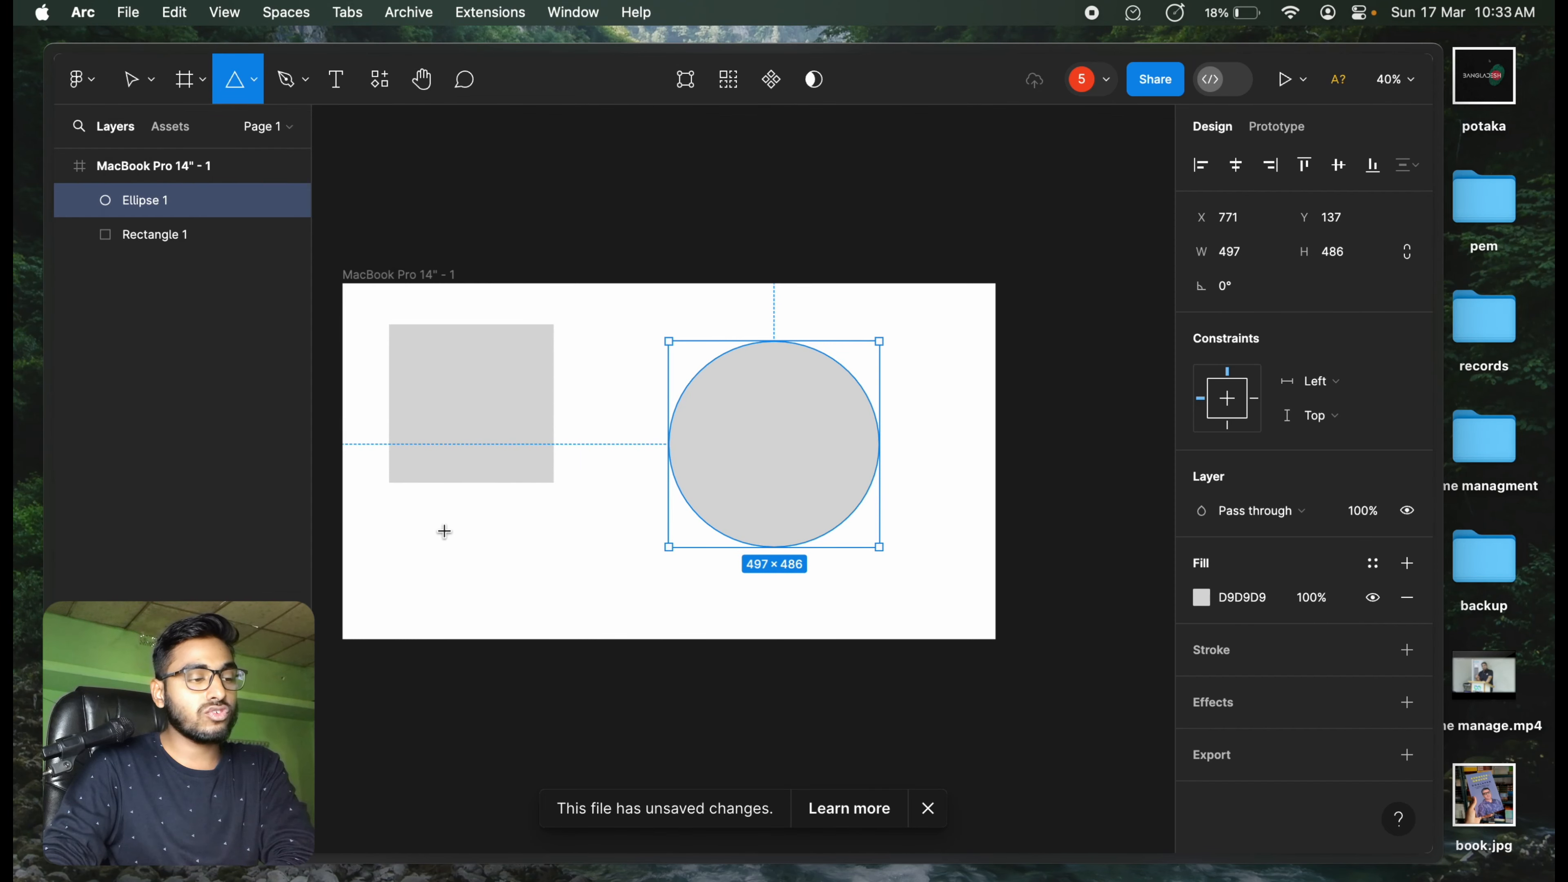
drag(440, 522, 618, 660)
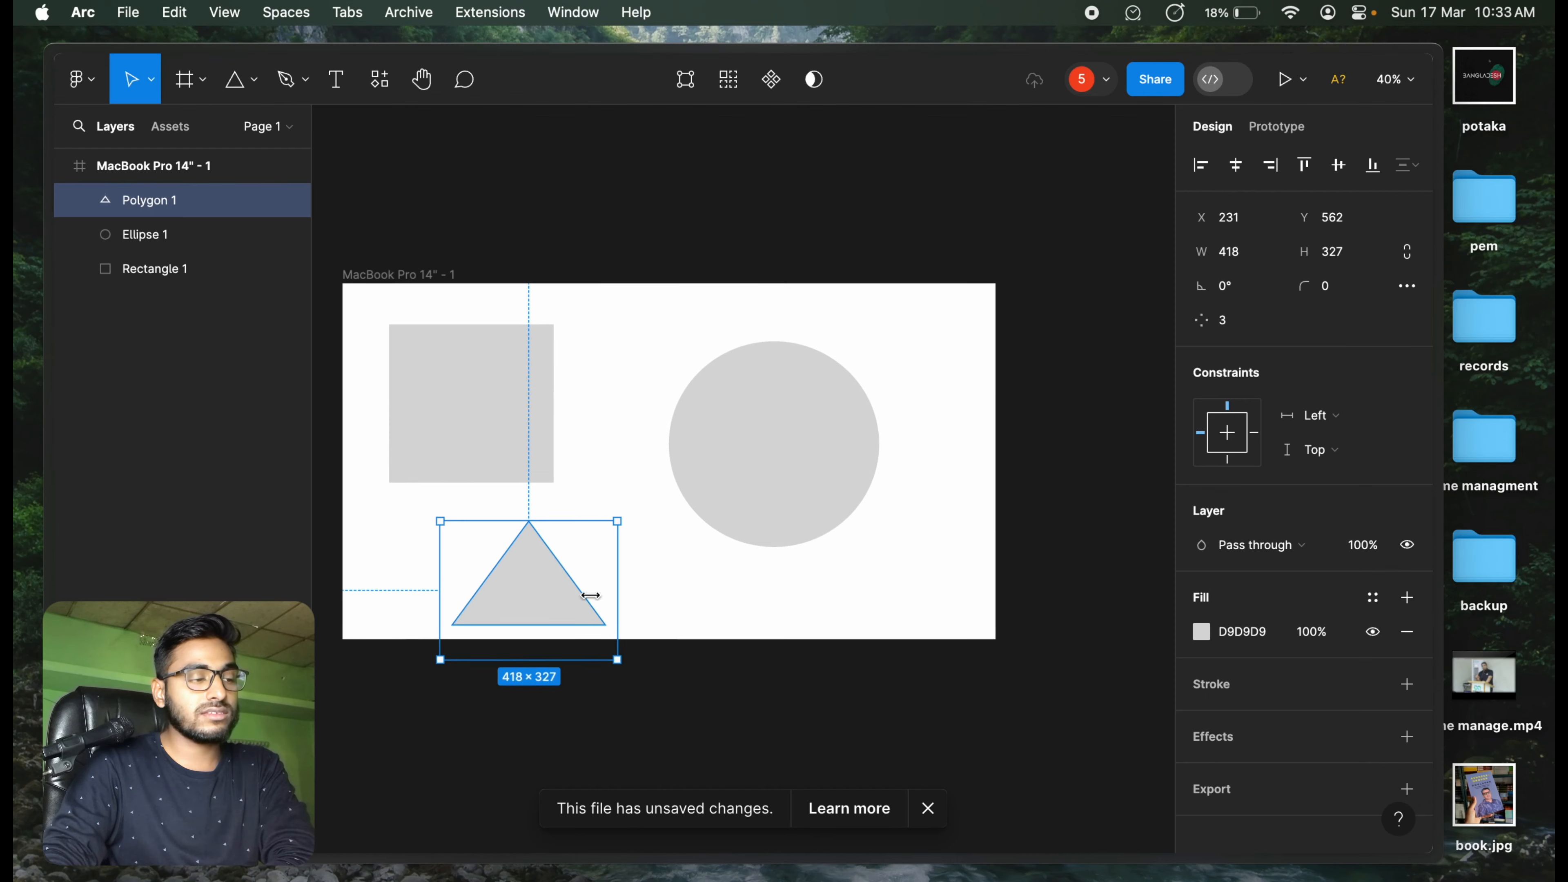
Draw a nearly horizontal arrow pointing right, from beside the rectangle's upper edge to above the circle's right side
click(253, 79)
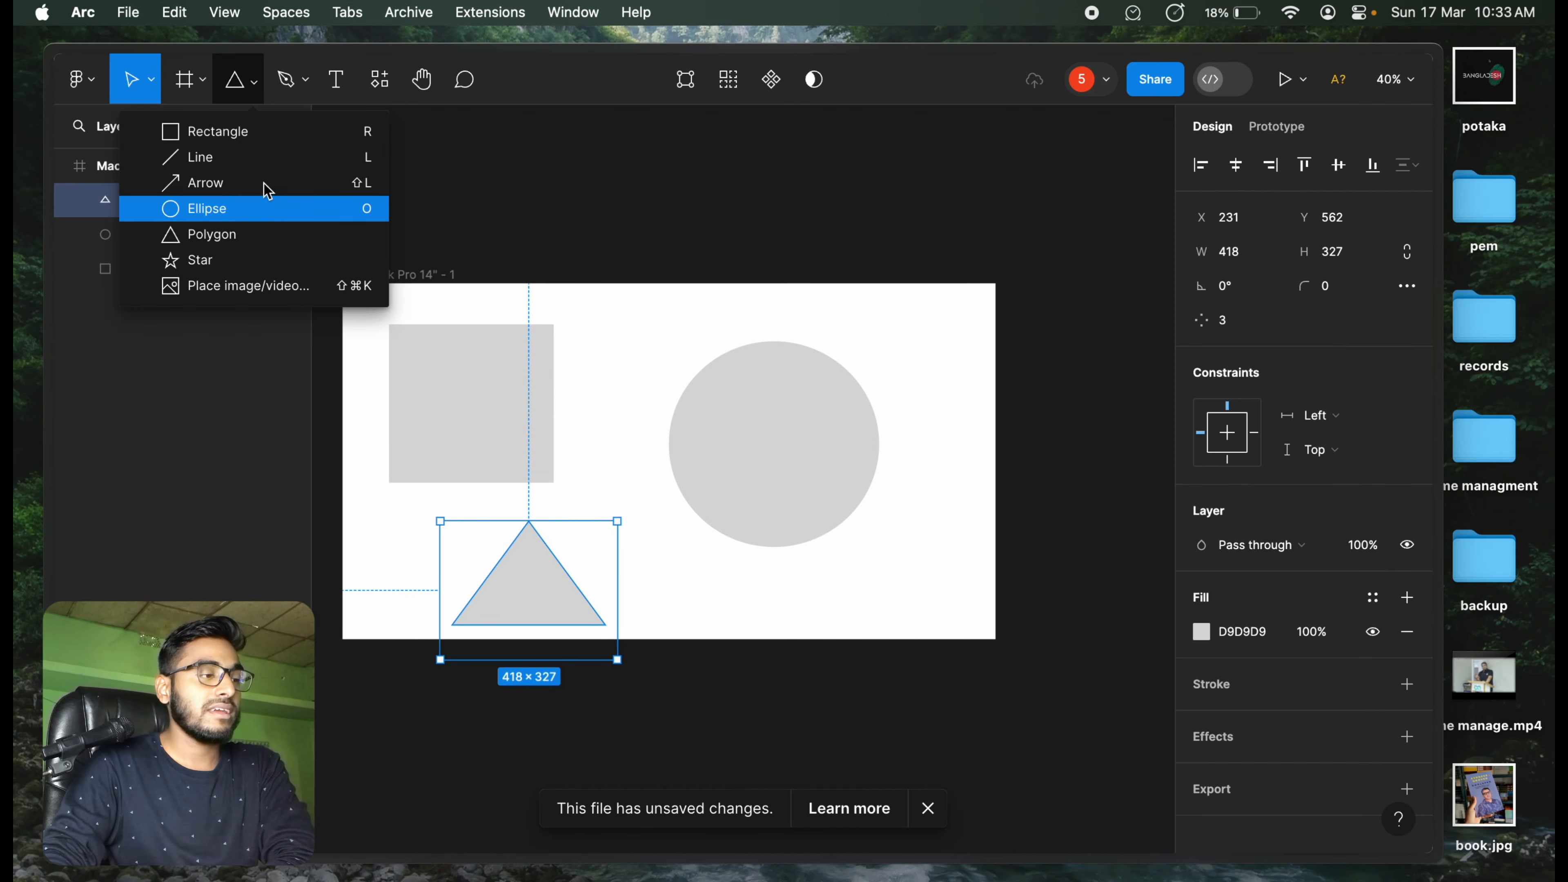
click(270, 183)
drag(579, 331, 879, 333)
click(981, 510)
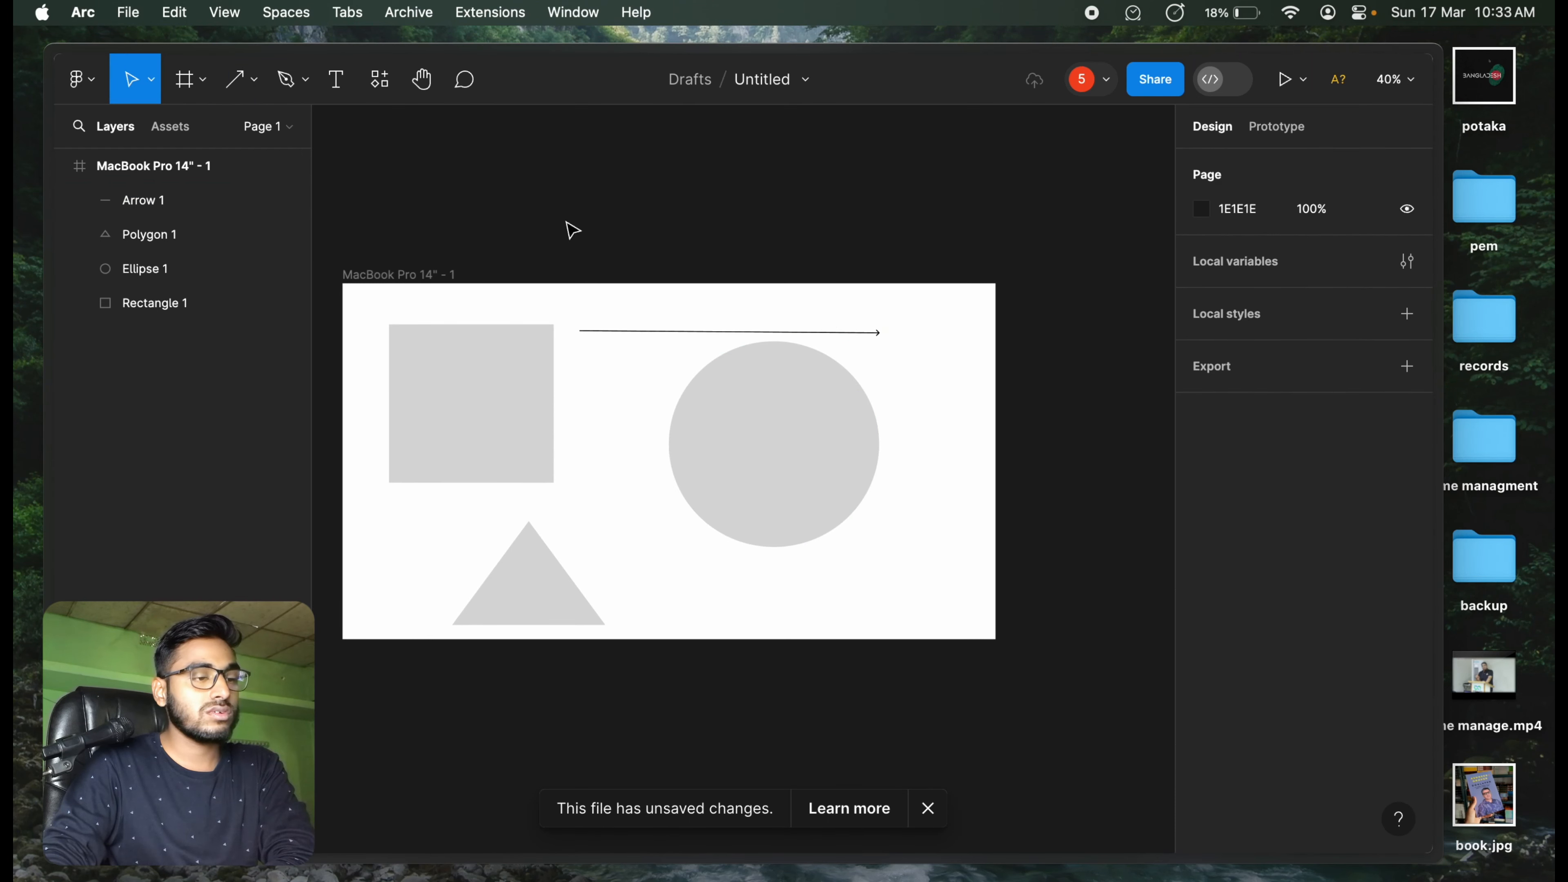
Draw a straight line sloping gently down to the right, from beside the triangle's tip to below the circle
click(245, 93)
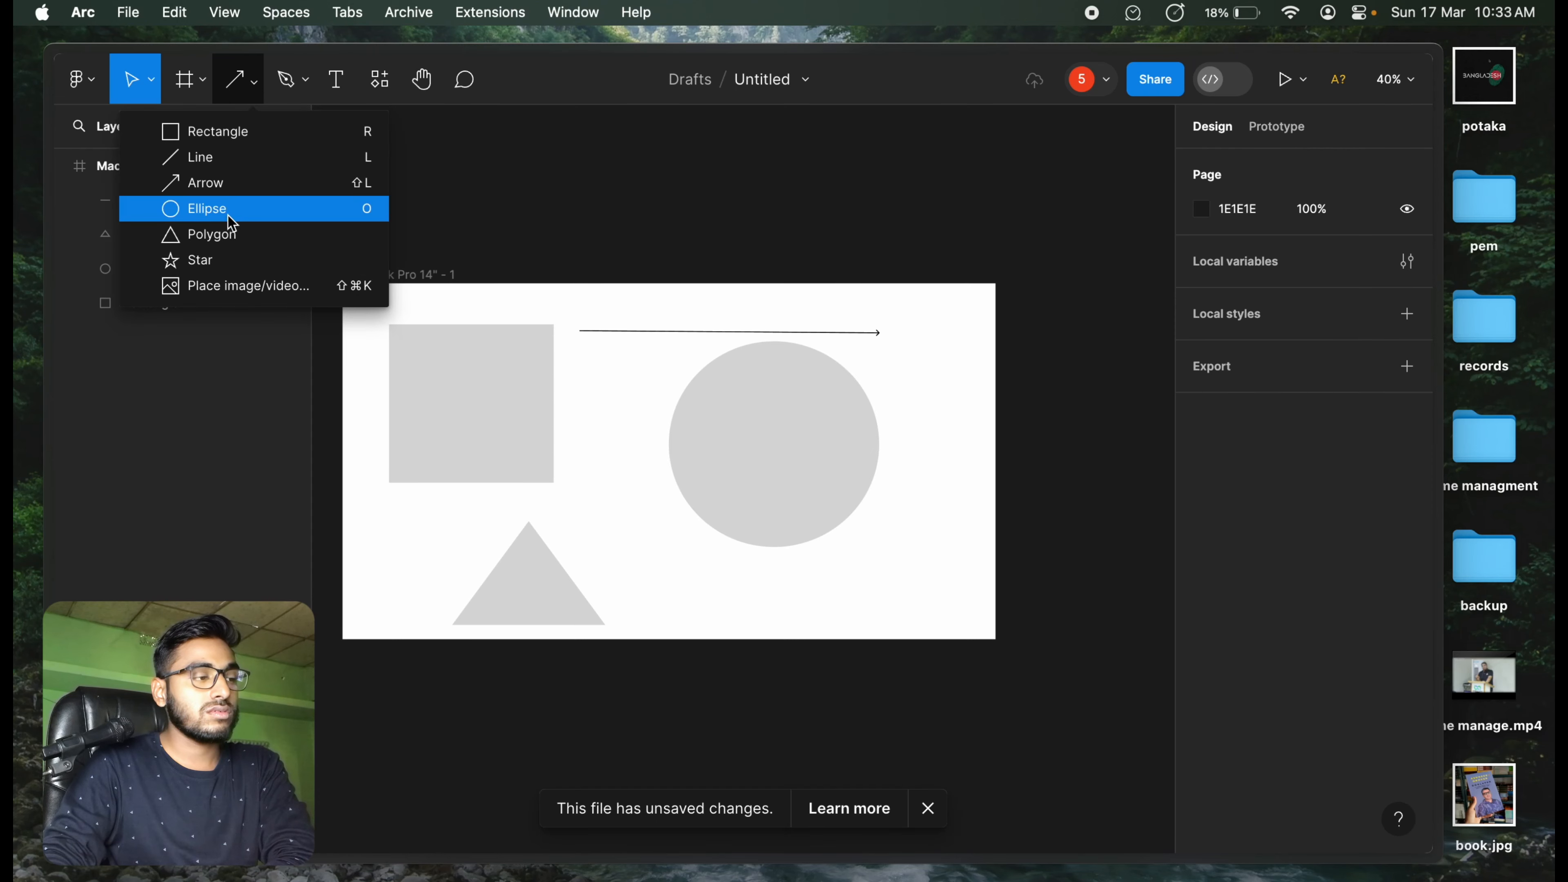
click(198, 154)
drag(589, 542, 879, 579)
click(895, 553)
Draw two more lines, one rising about 854 long into the circle and one steep diagonal from above the rectangle to below the circle
click(239, 78)
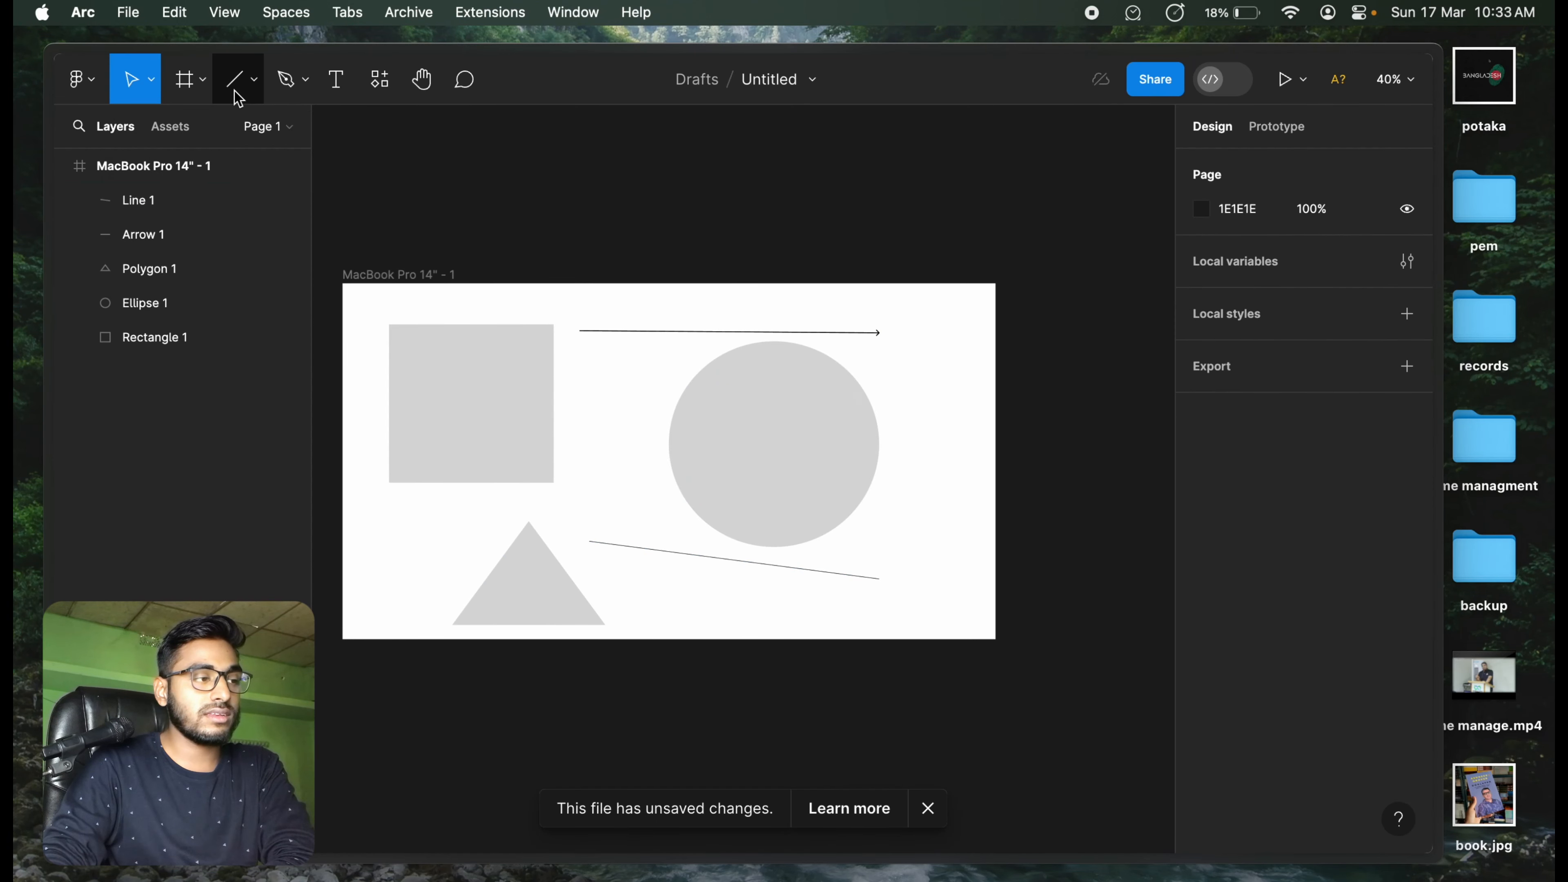
drag(492, 488, 849, 428)
click(238, 78)
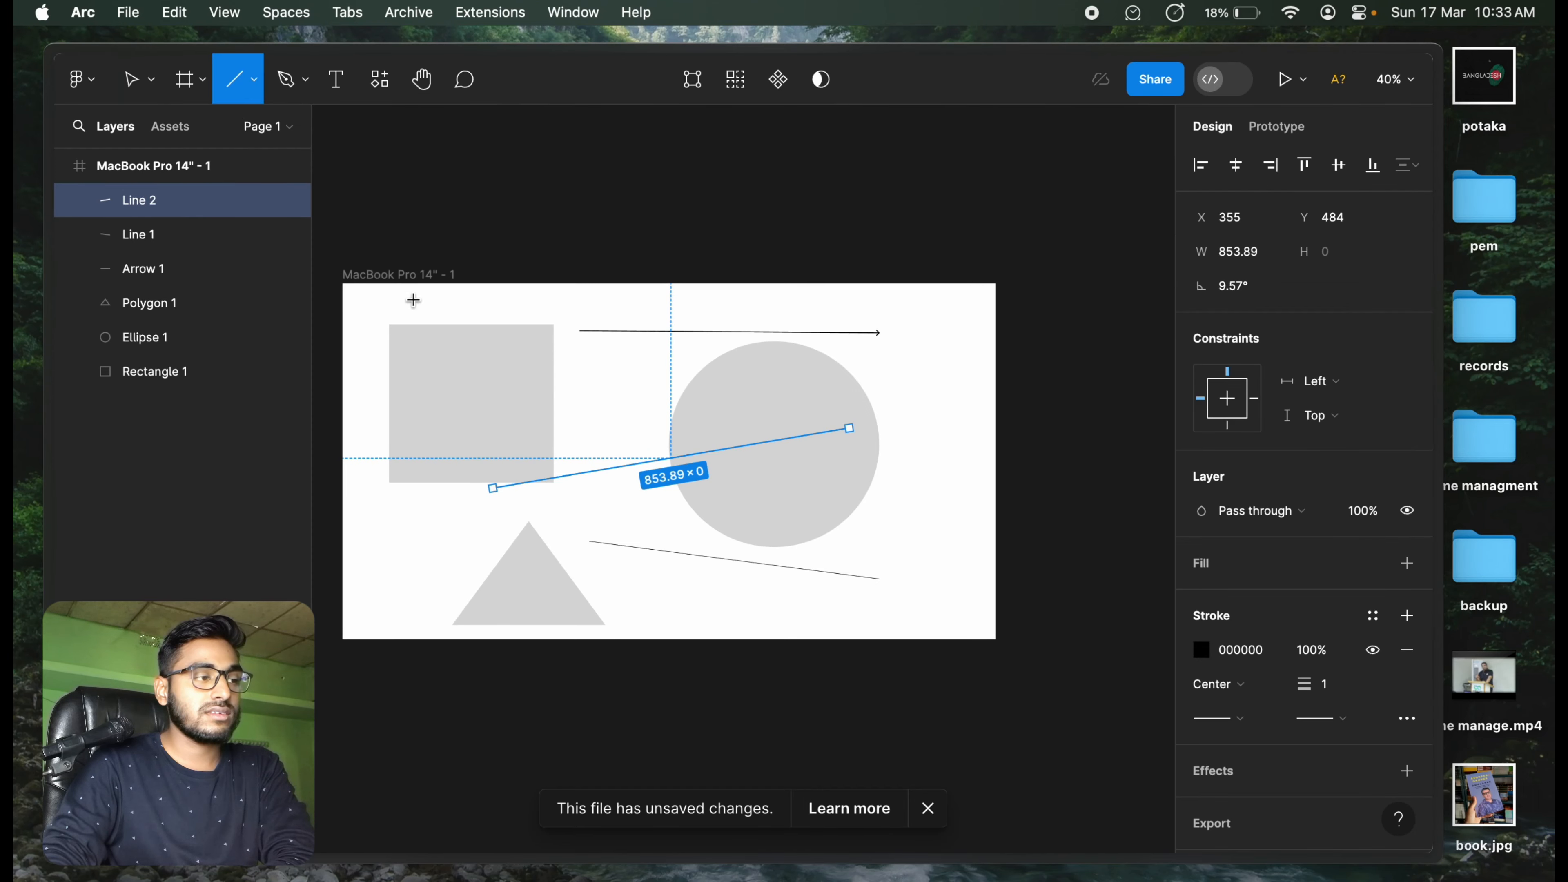
drag(414, 306, 819, 590)
click(867, 506)
click(954, 518)
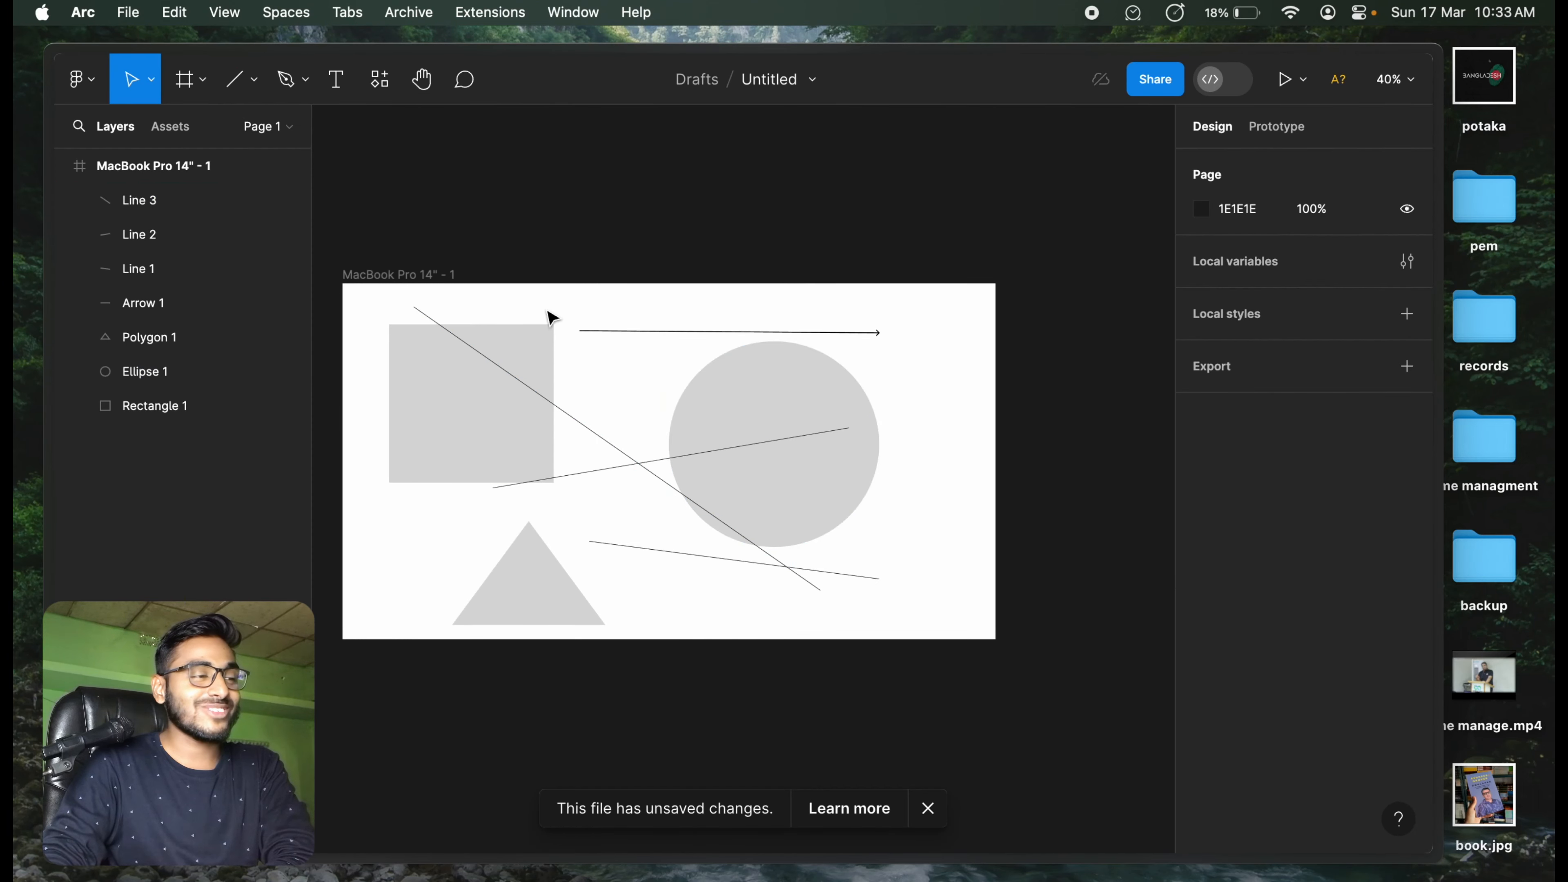
click(253, 79)
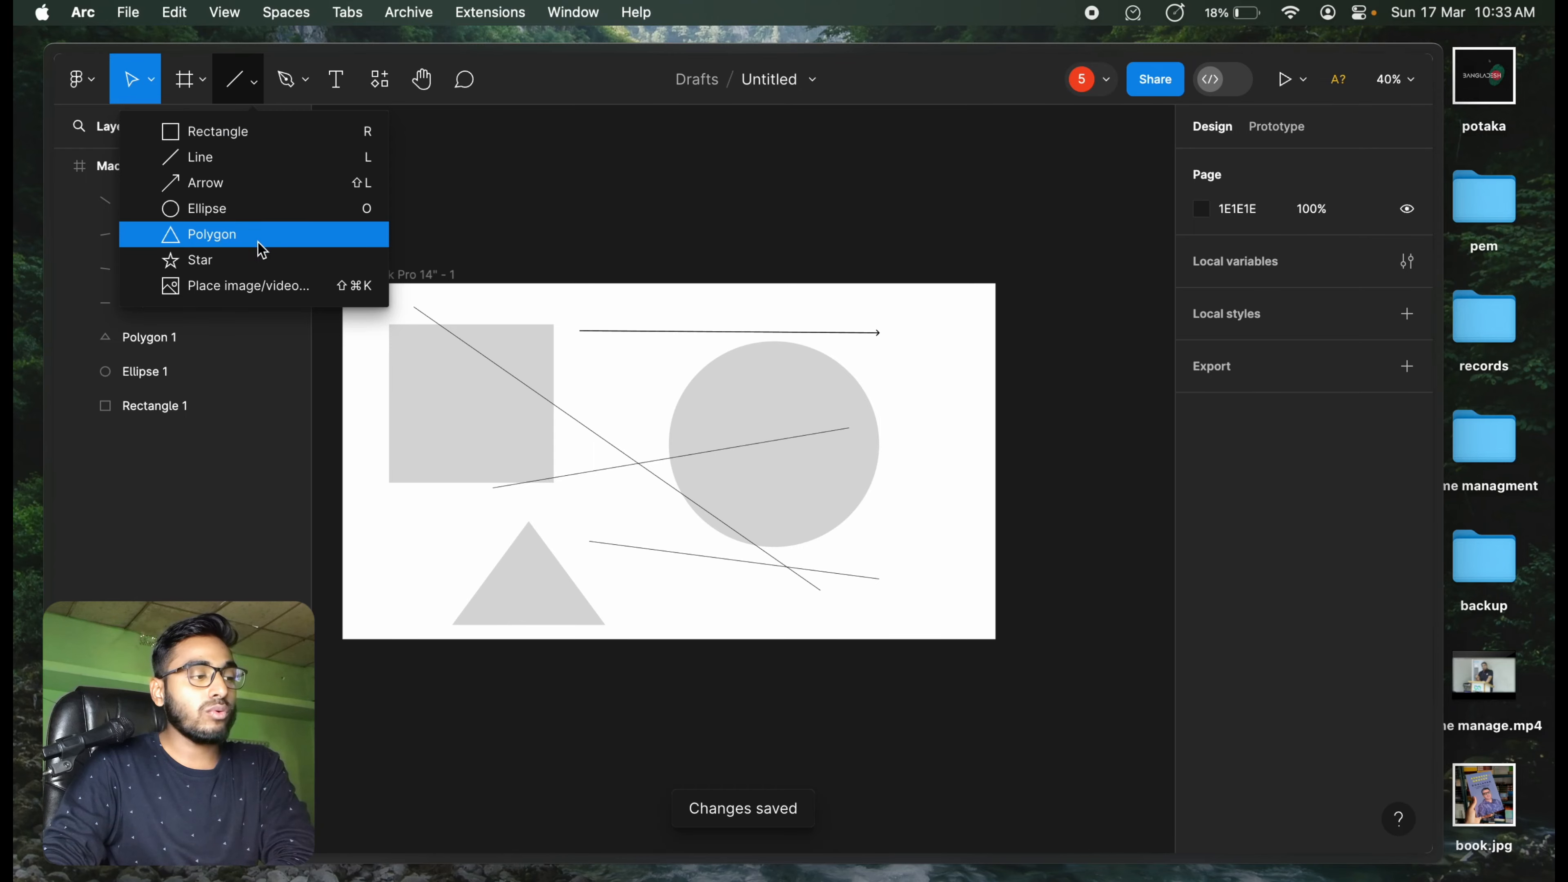
click(259, 286)
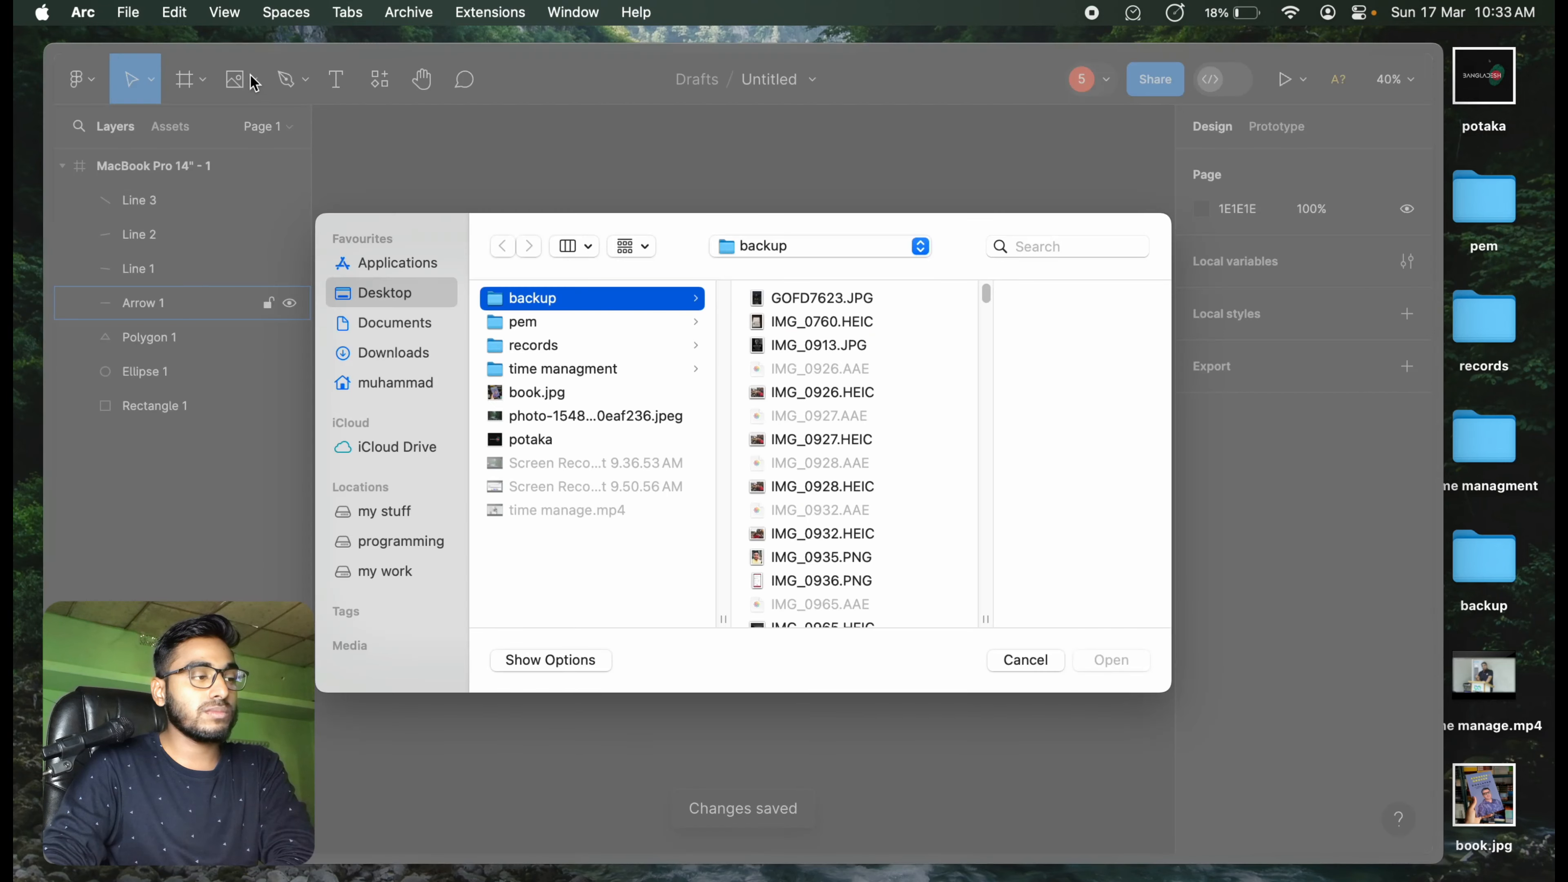
click(1025, 659)
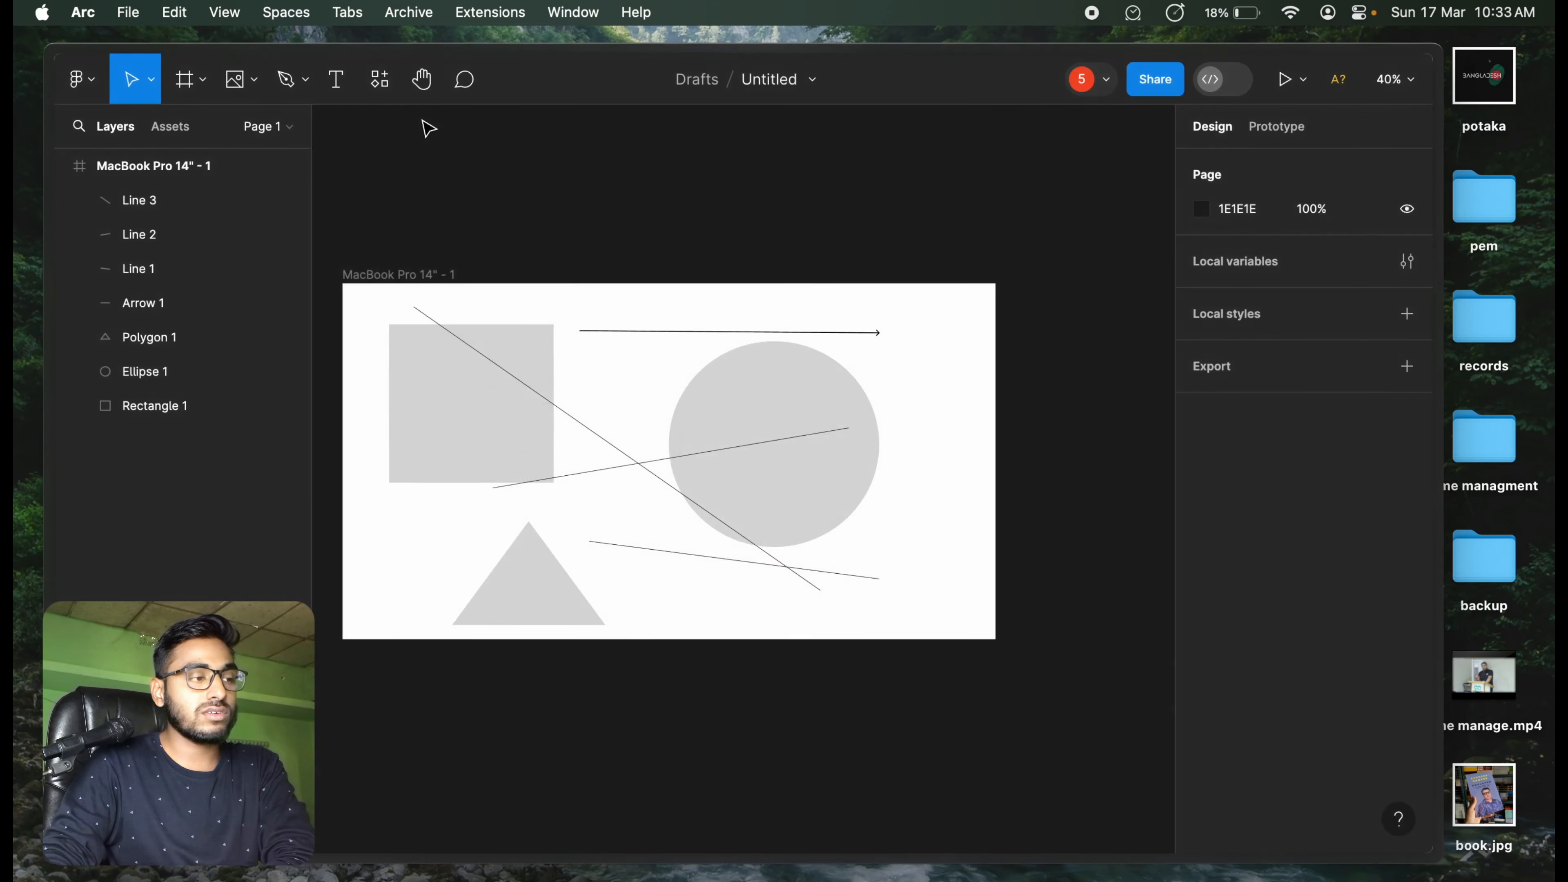
Draw a five-pointed star about 223 × 225 between the rectangle and the circle, near the frame's upper edge
click(257, 85)
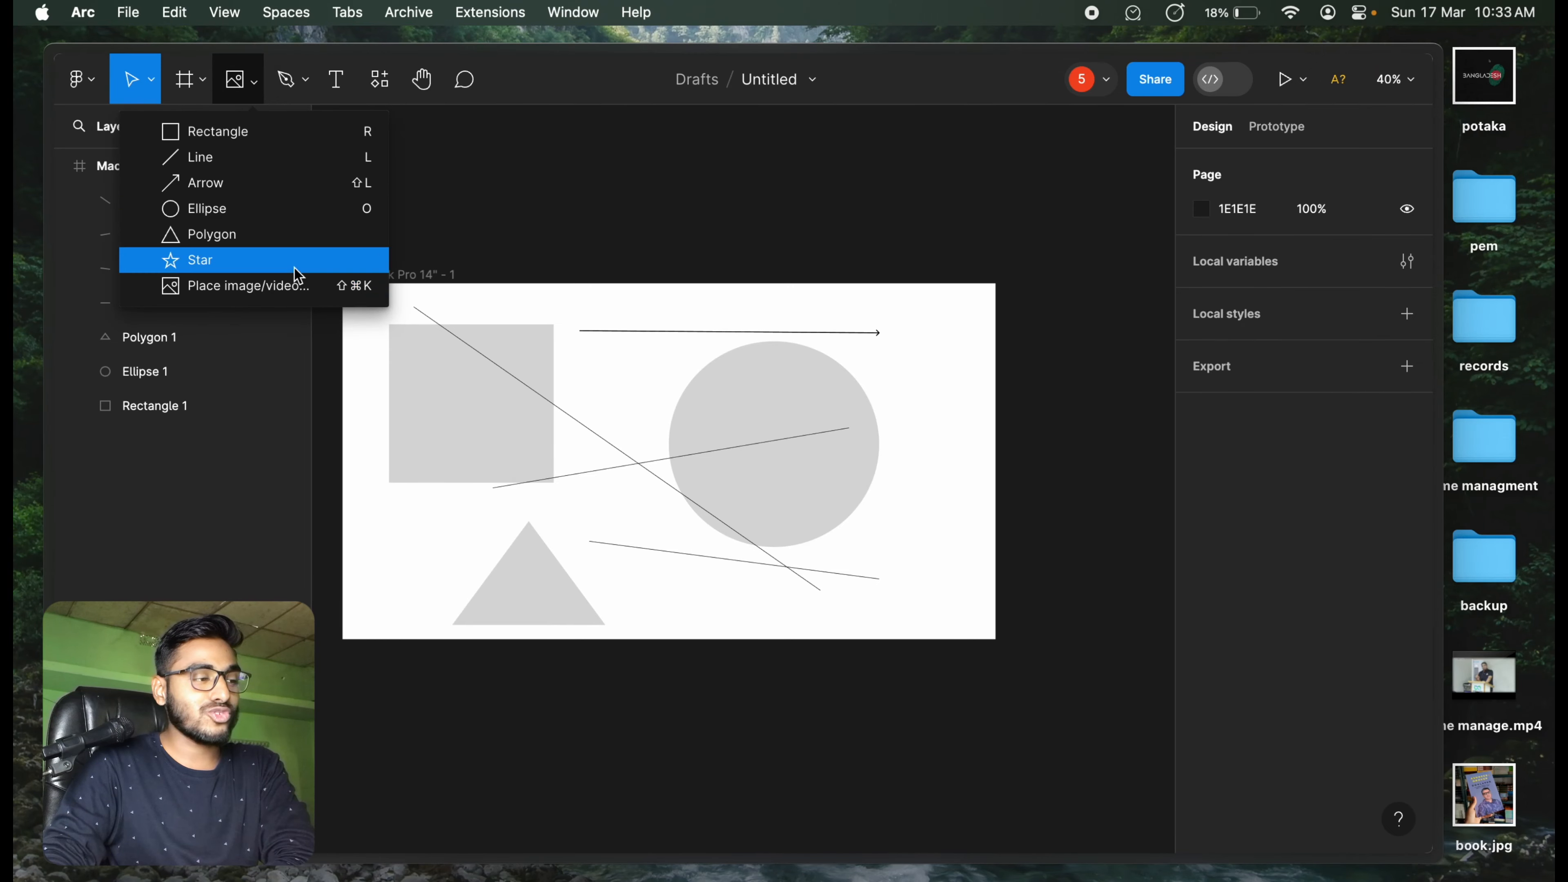
click(290, 260)
mouse_move(596, 297)
mouse_down()
mouse_move(811, 507)
mouse_move(963, 577)
mouse_move(728, 595)
mouse_move(691, 393)
mouse_up()
click(253, 80)
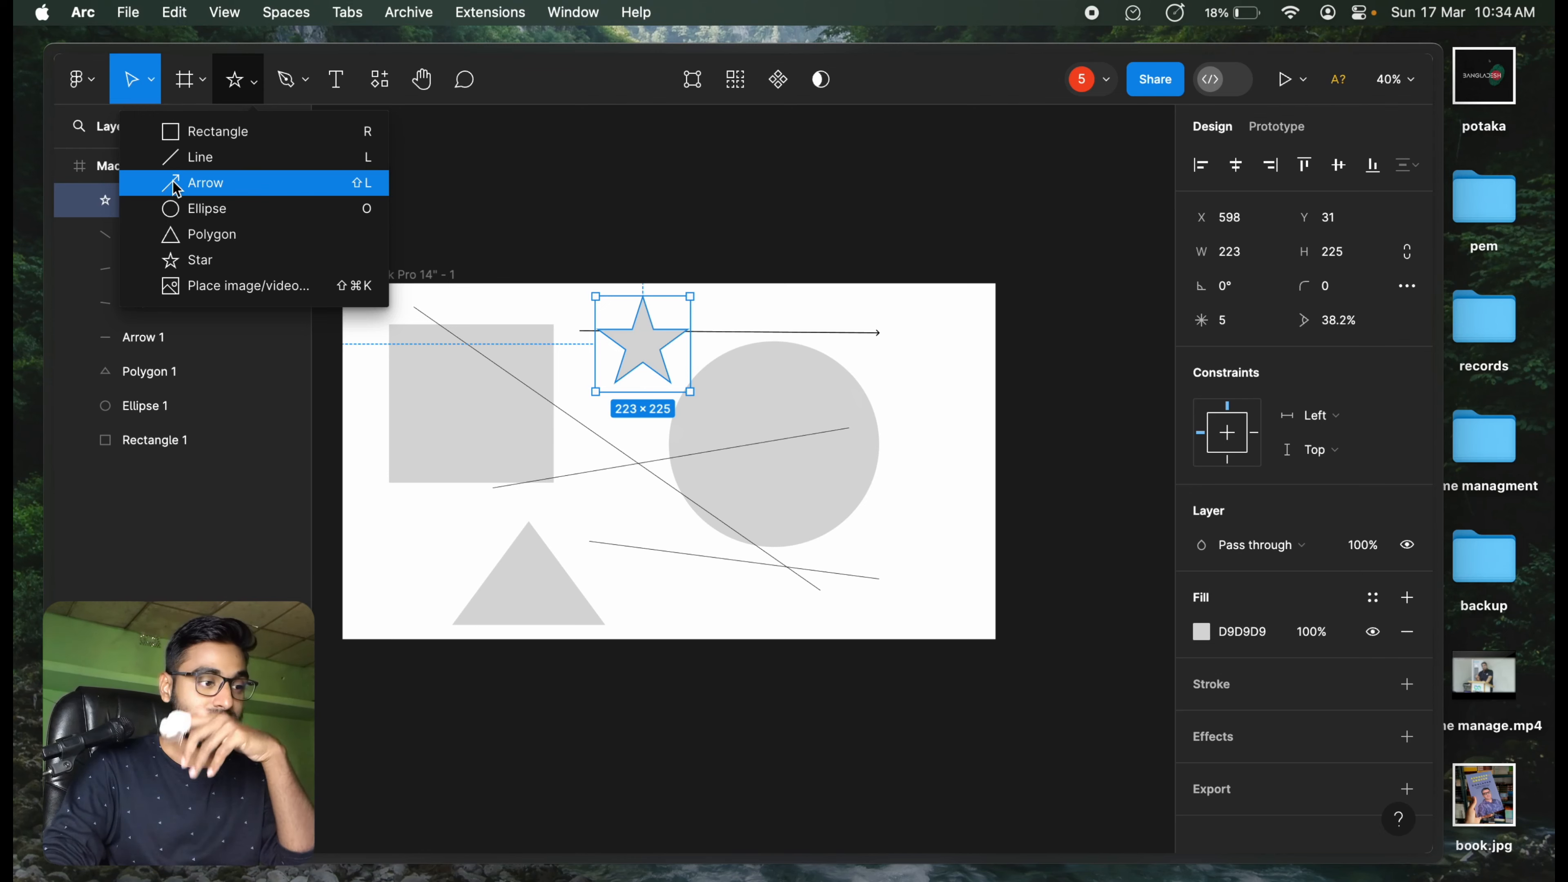
click(484, 220)
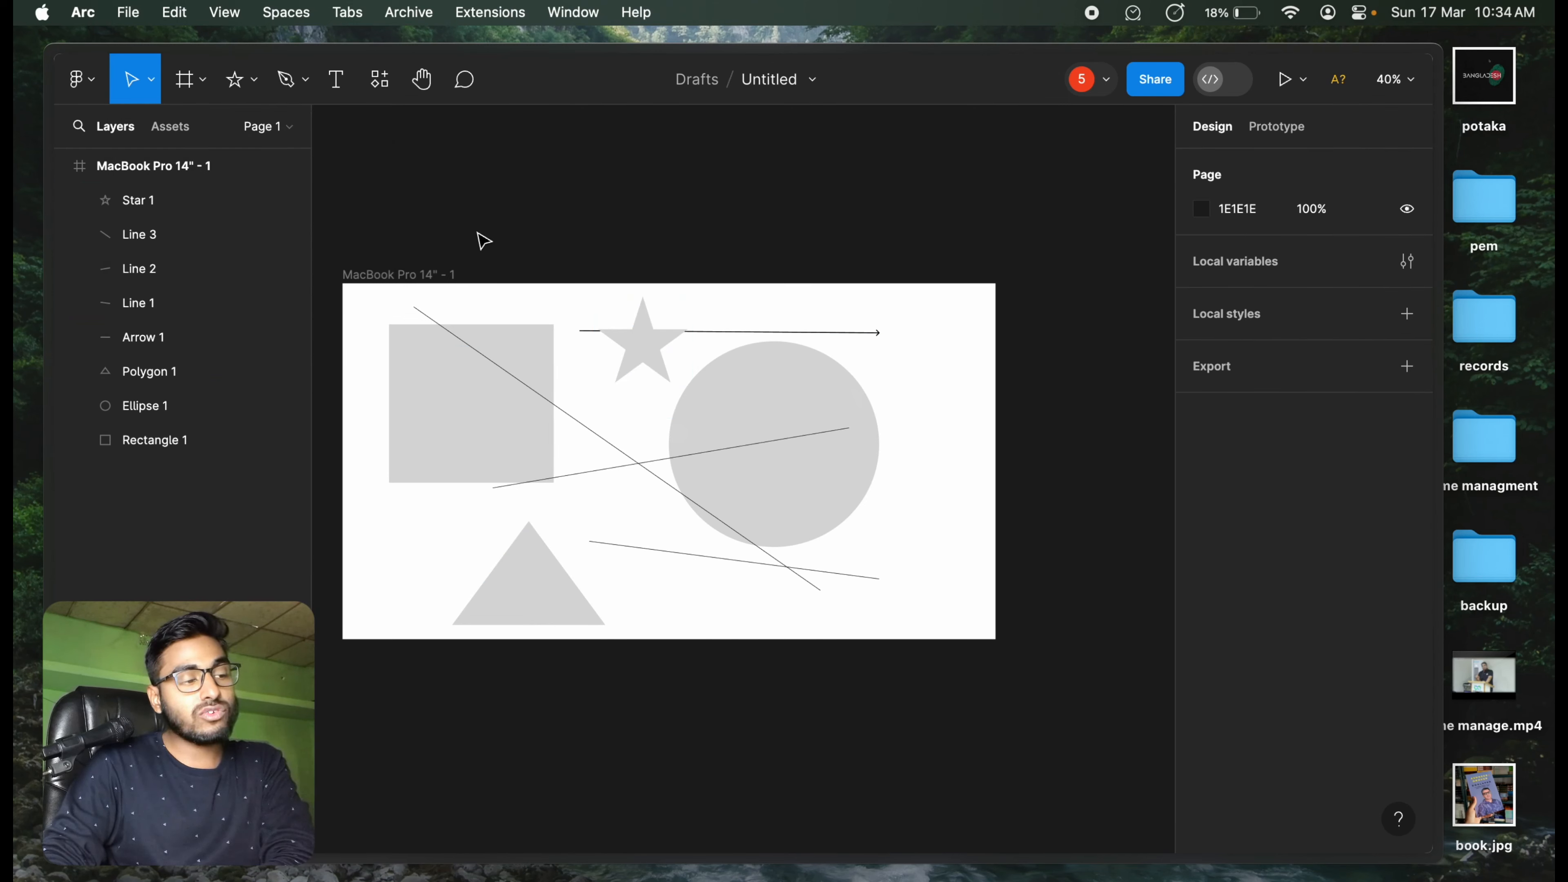
Shrink the rectangle from its lower-right corner, keeping its upper-left corner in place
click(518, 423)
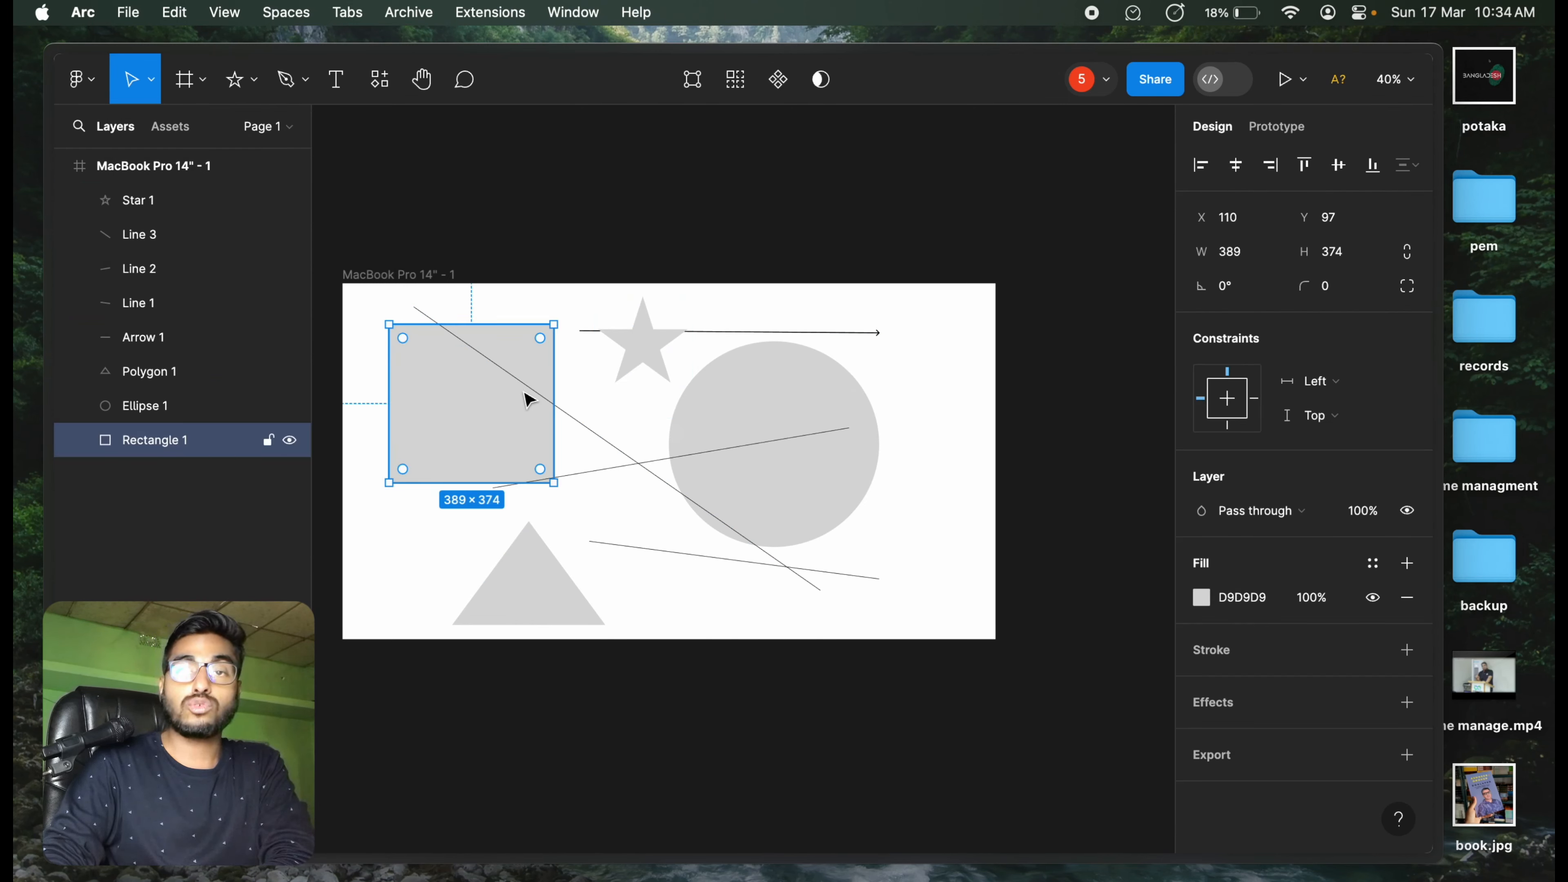
click(623, 153)
click(445, 435)
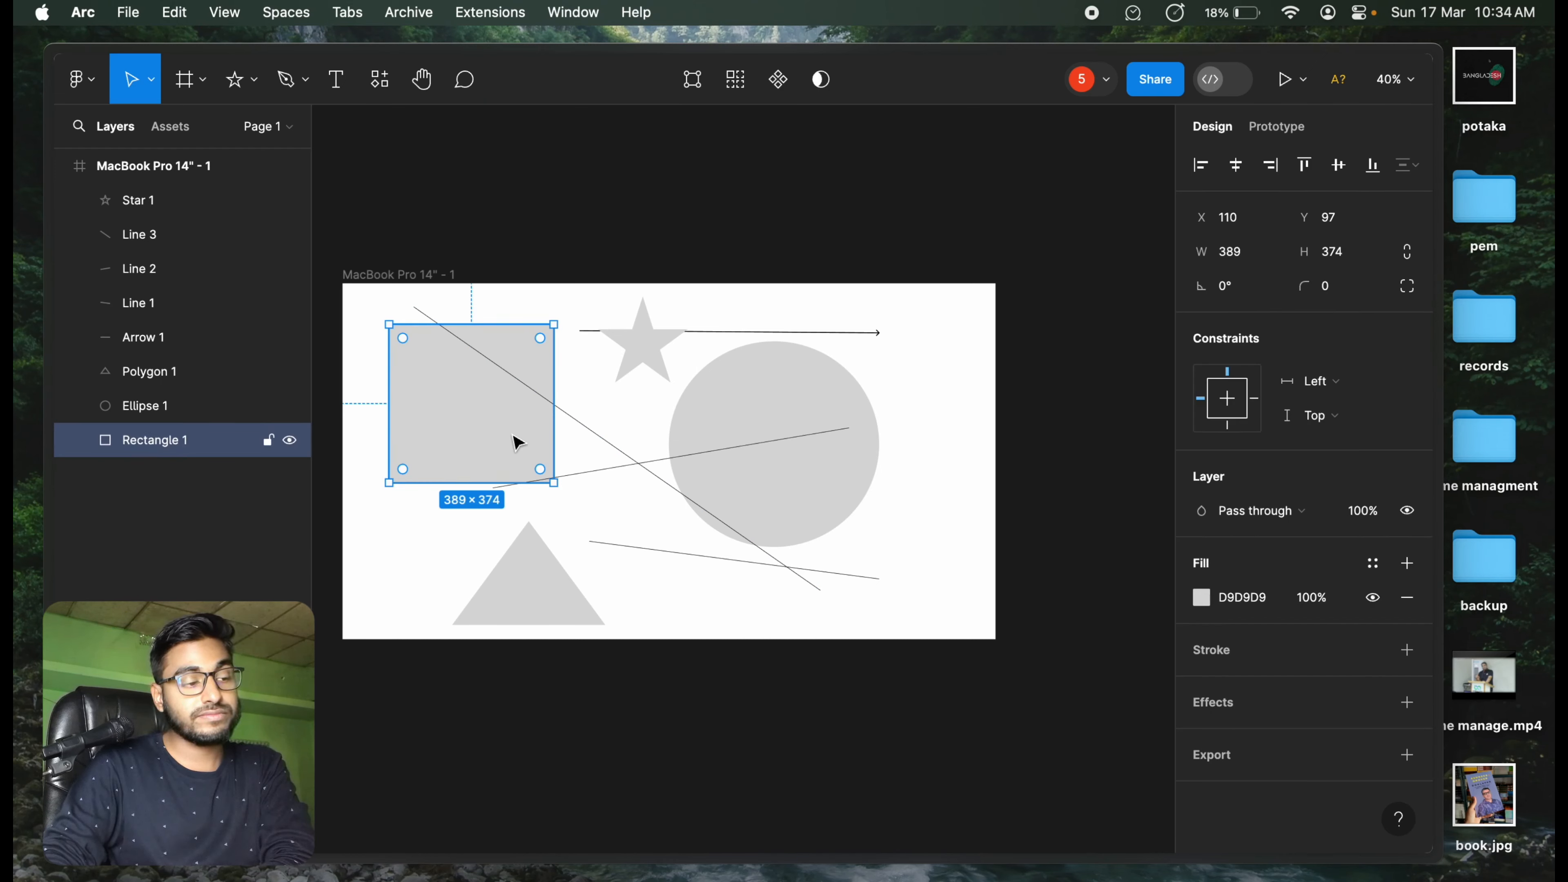
drag(553, 447, 611, 478)
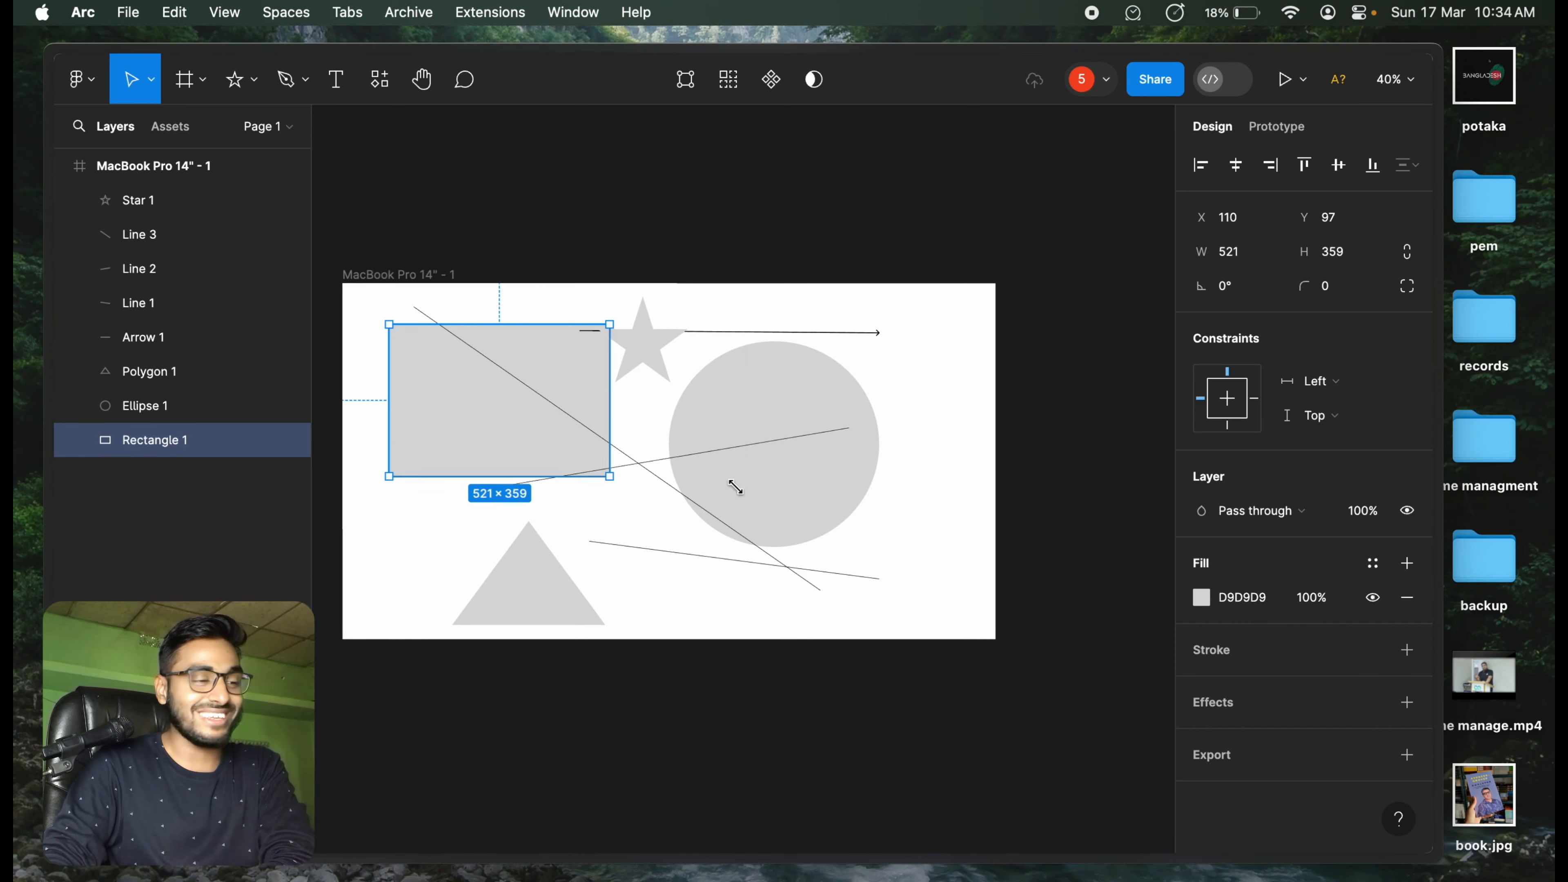
drag(734, 487, 513, 433)
Resize the circle to about 335 × 309, keeping its upper-left corner in place
click(776, 420)
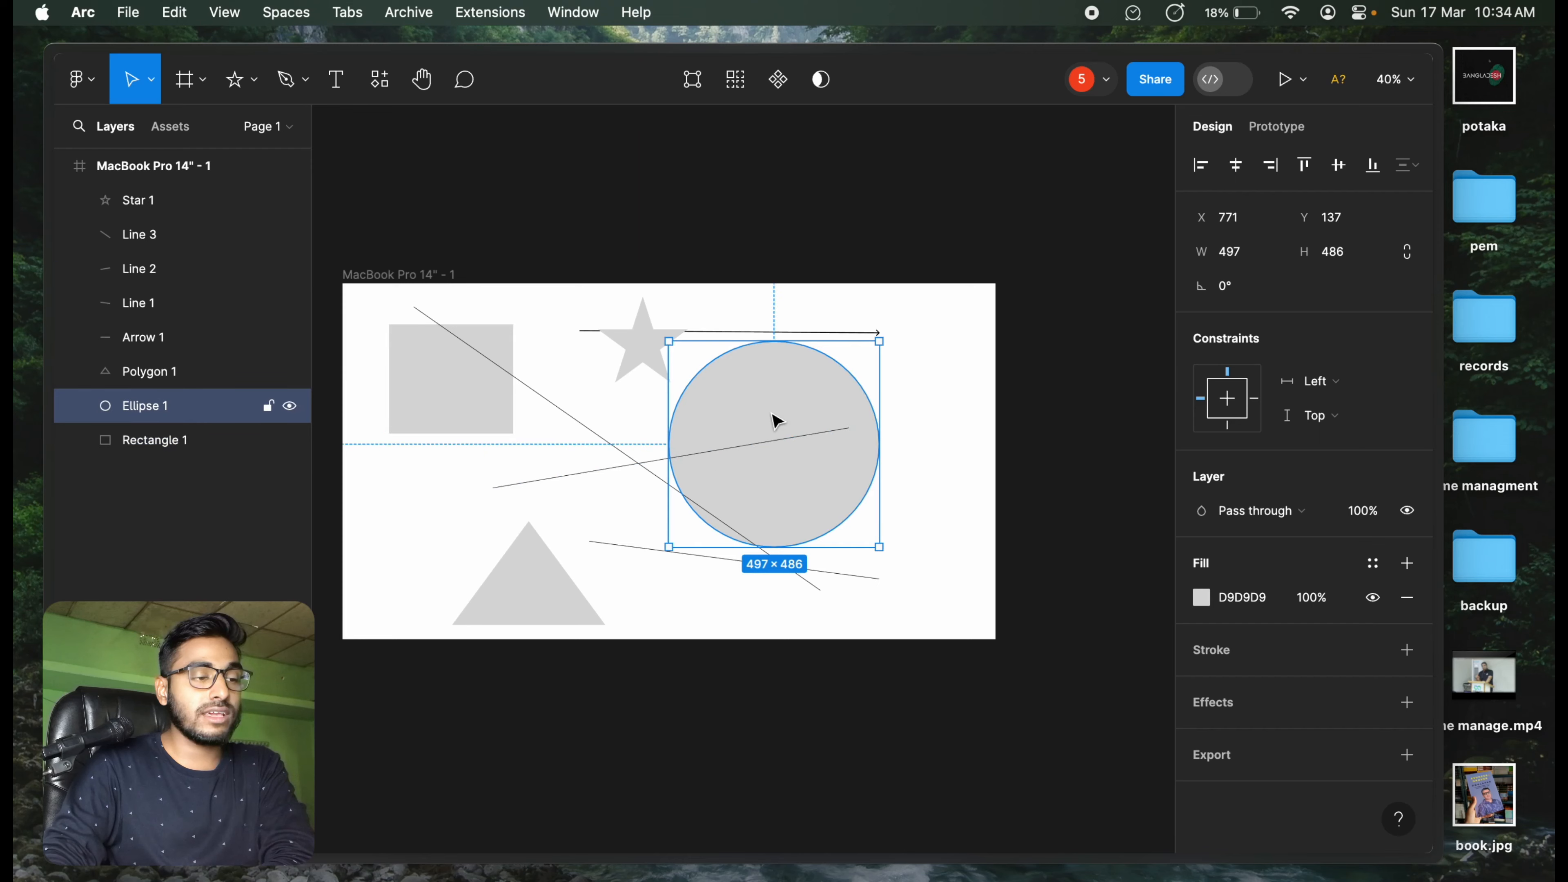
drag(881, 551, 811, 472)
click(656, 359)
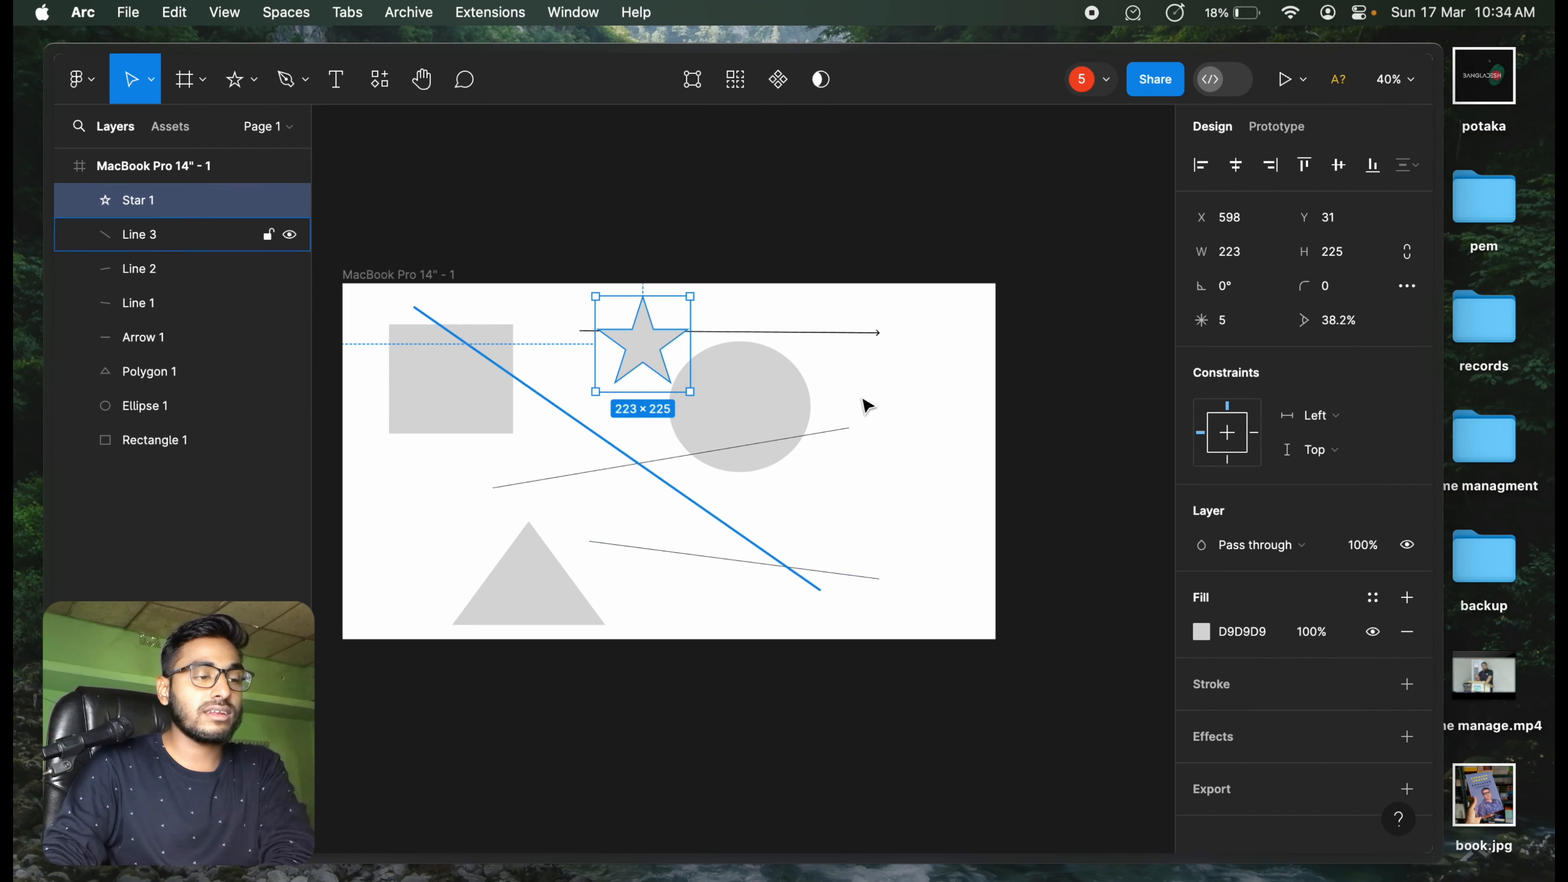
Shorten the arrow by moving its tip so it points steeply down just left of the star
click(876, 336)
drag(881, 335, 590, 371)
click(721, 361)
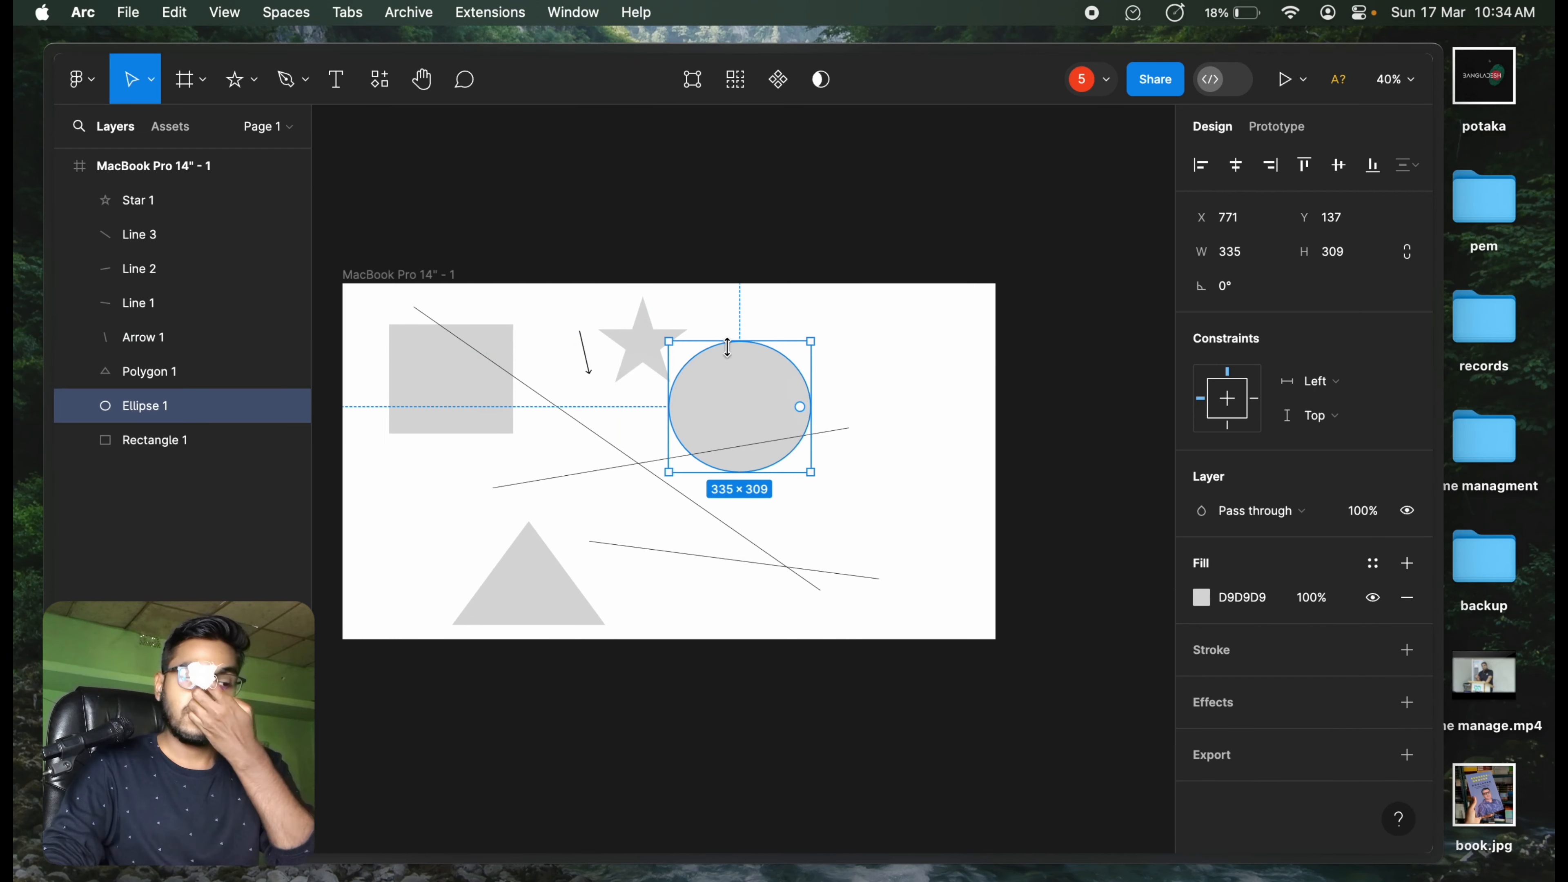
Shorten the long diagonal line into a small horizontal line just above the rectangle
click(619, 448)
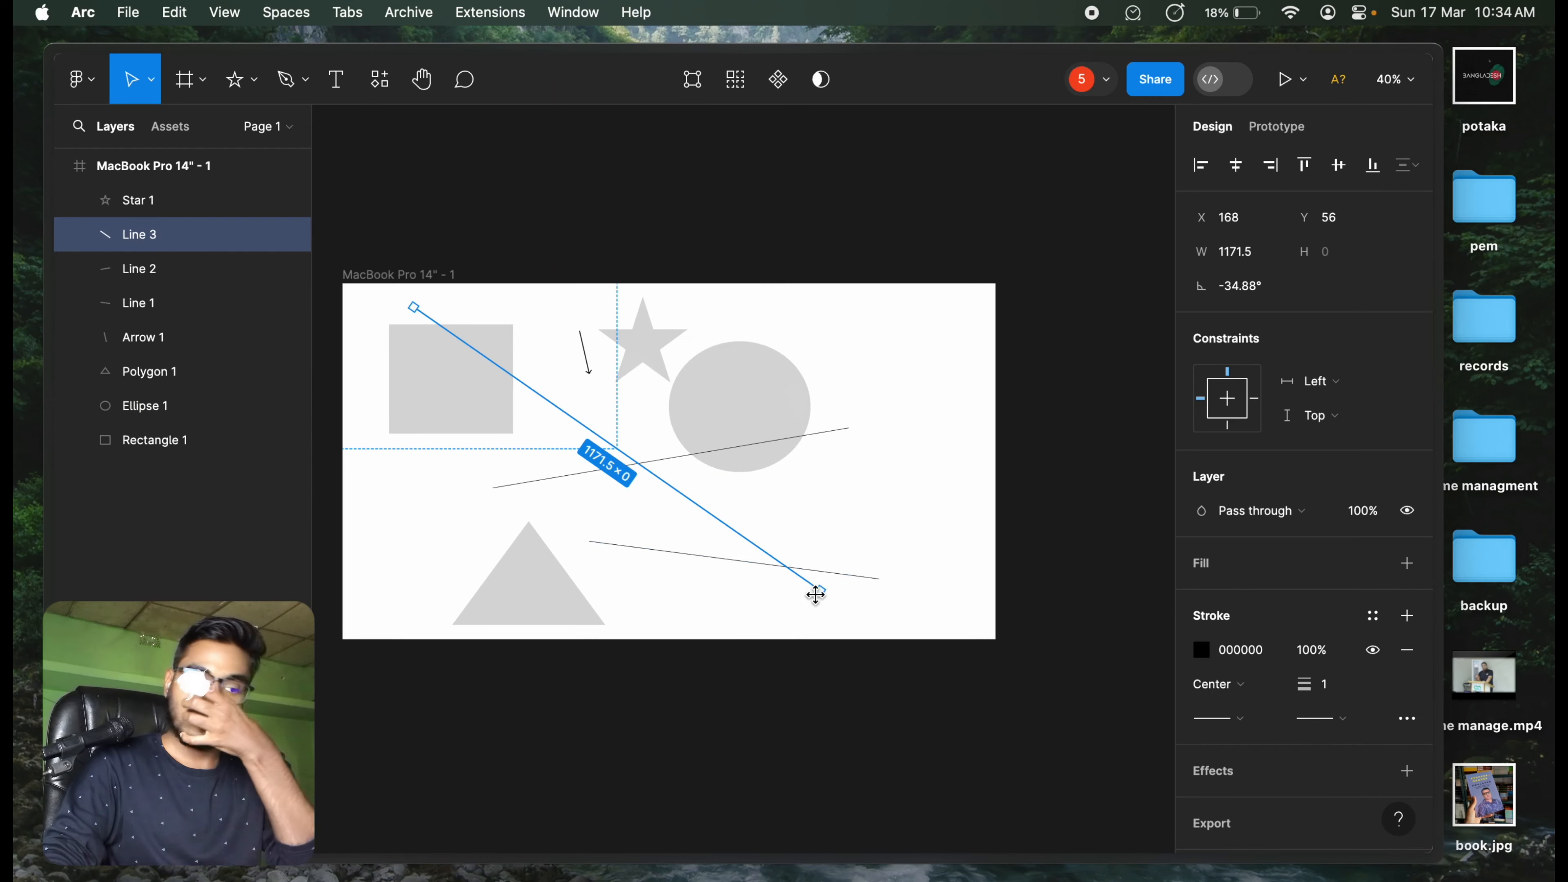
drag(820, 591, 470, 307)
click(741, 370)
click(883, 390)
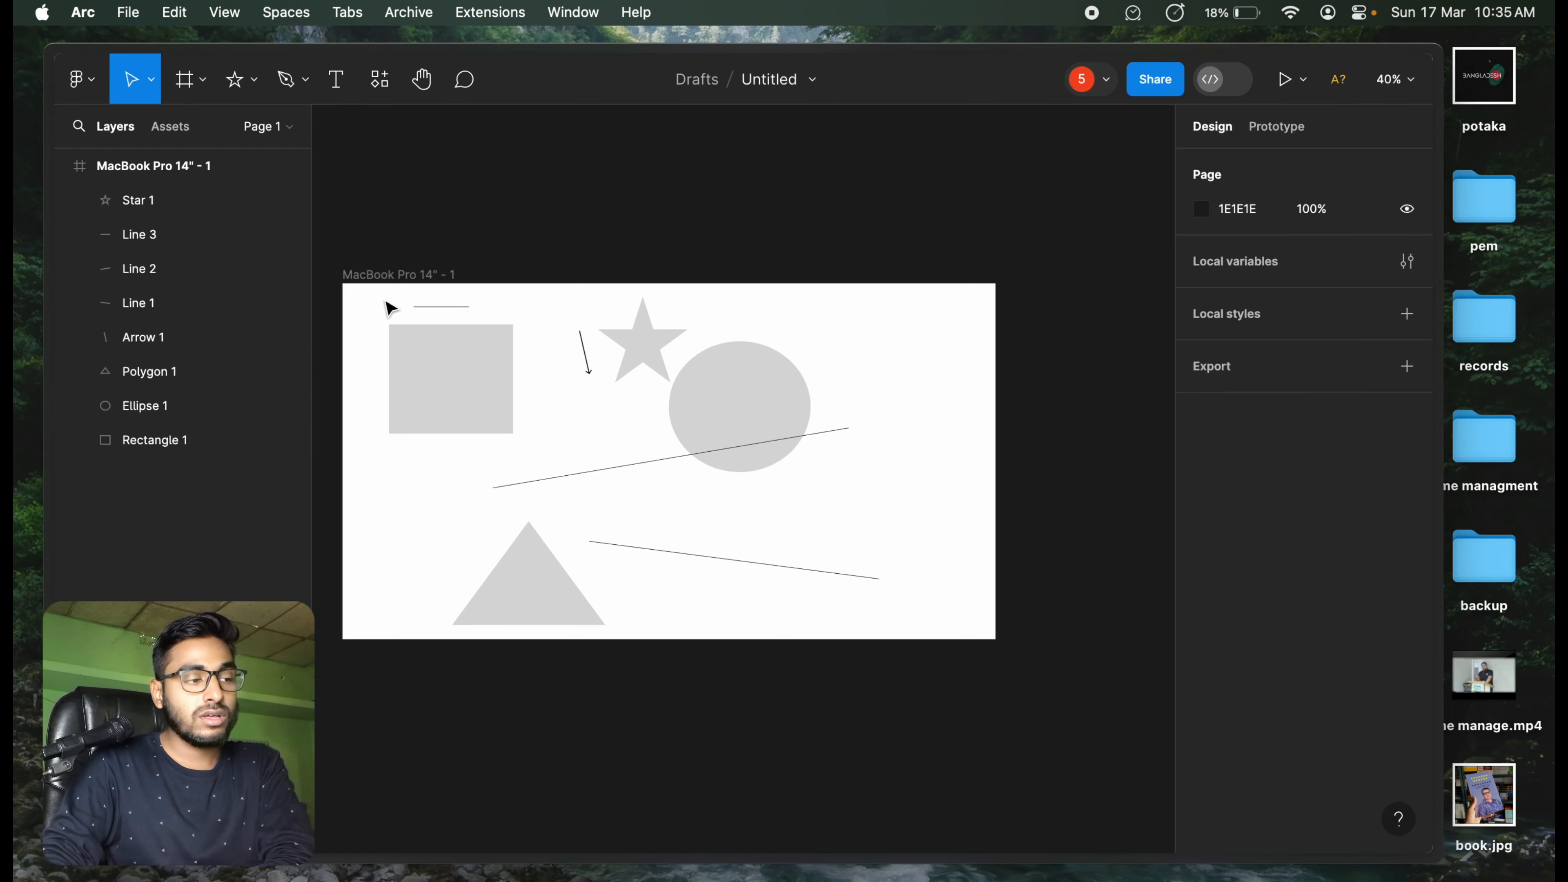
drag(391, 308, 833, 518)
click(418, 415)
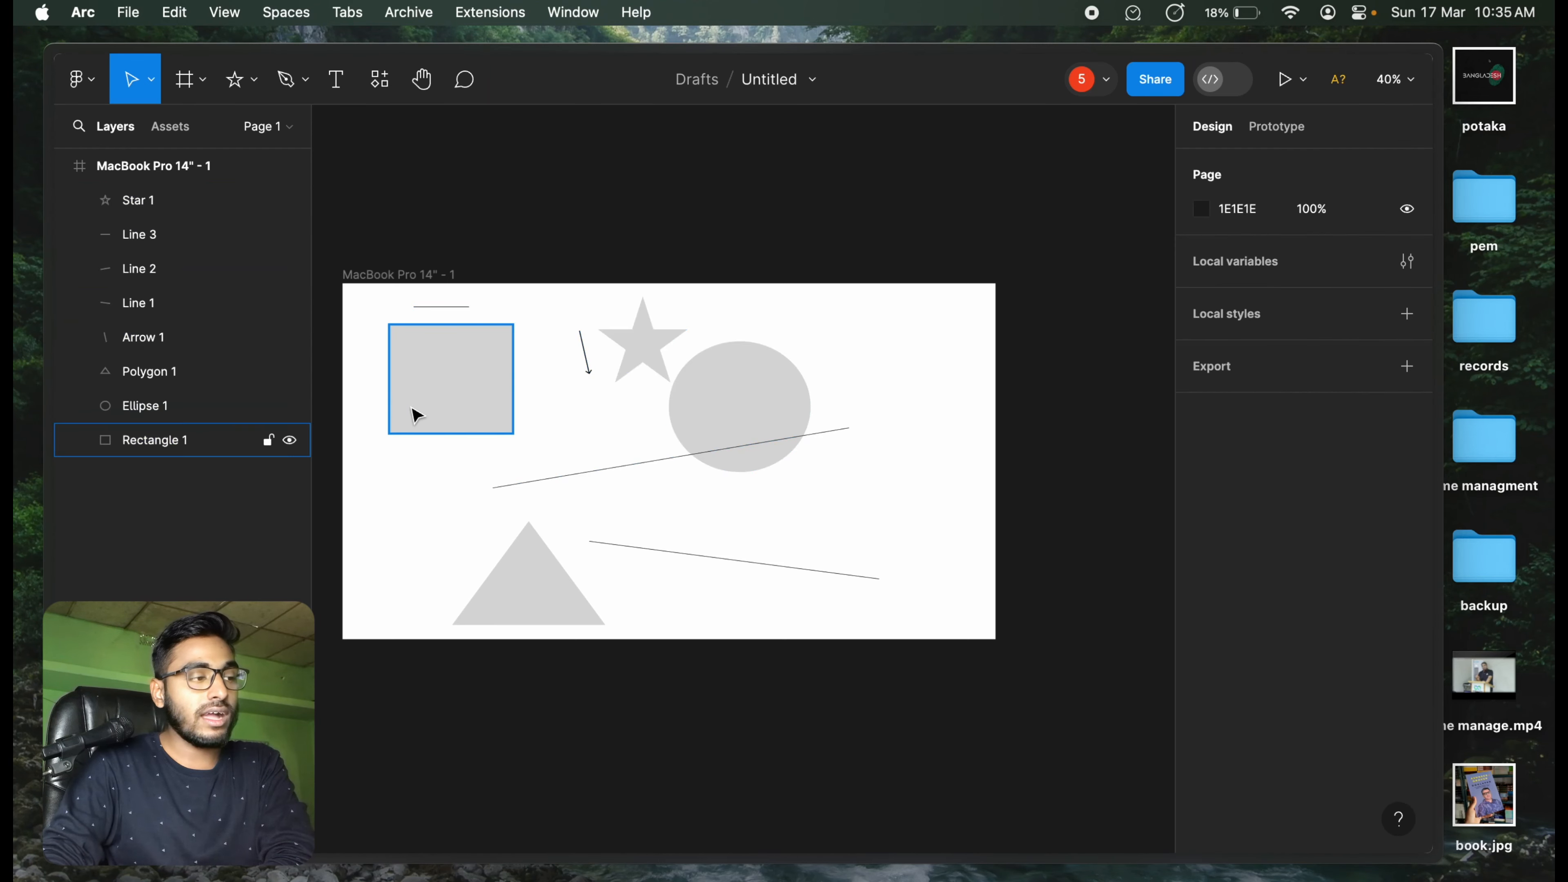
Delete every shape, line and arrow from the MacBook Pro 14" frame, leaving the frame itself in place
click(364, 372)
click(449, 396)
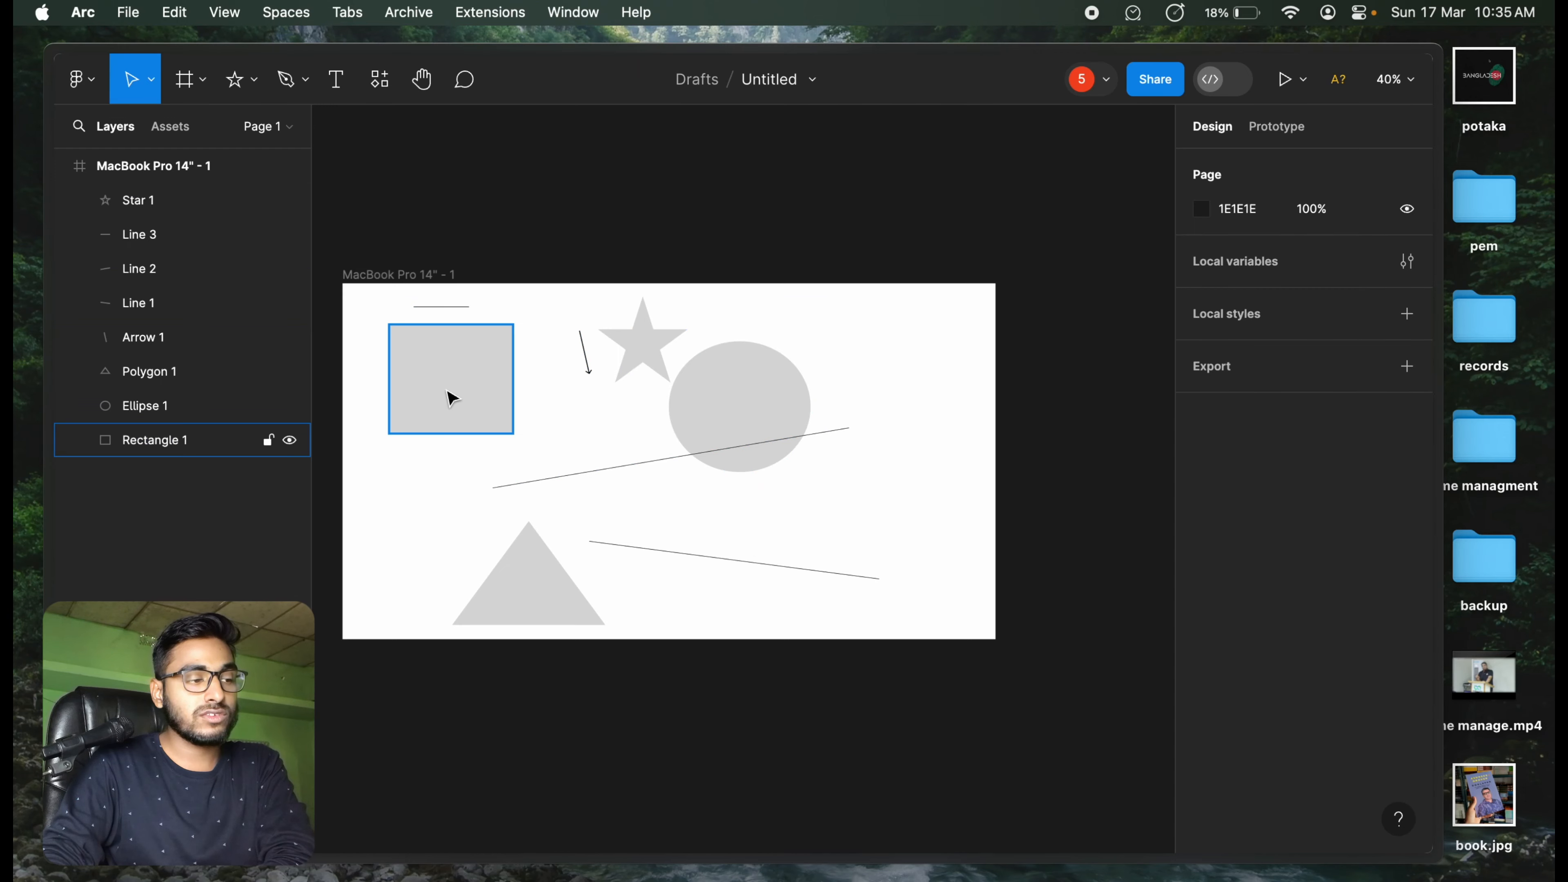
key(Delete)
click(758, 442)
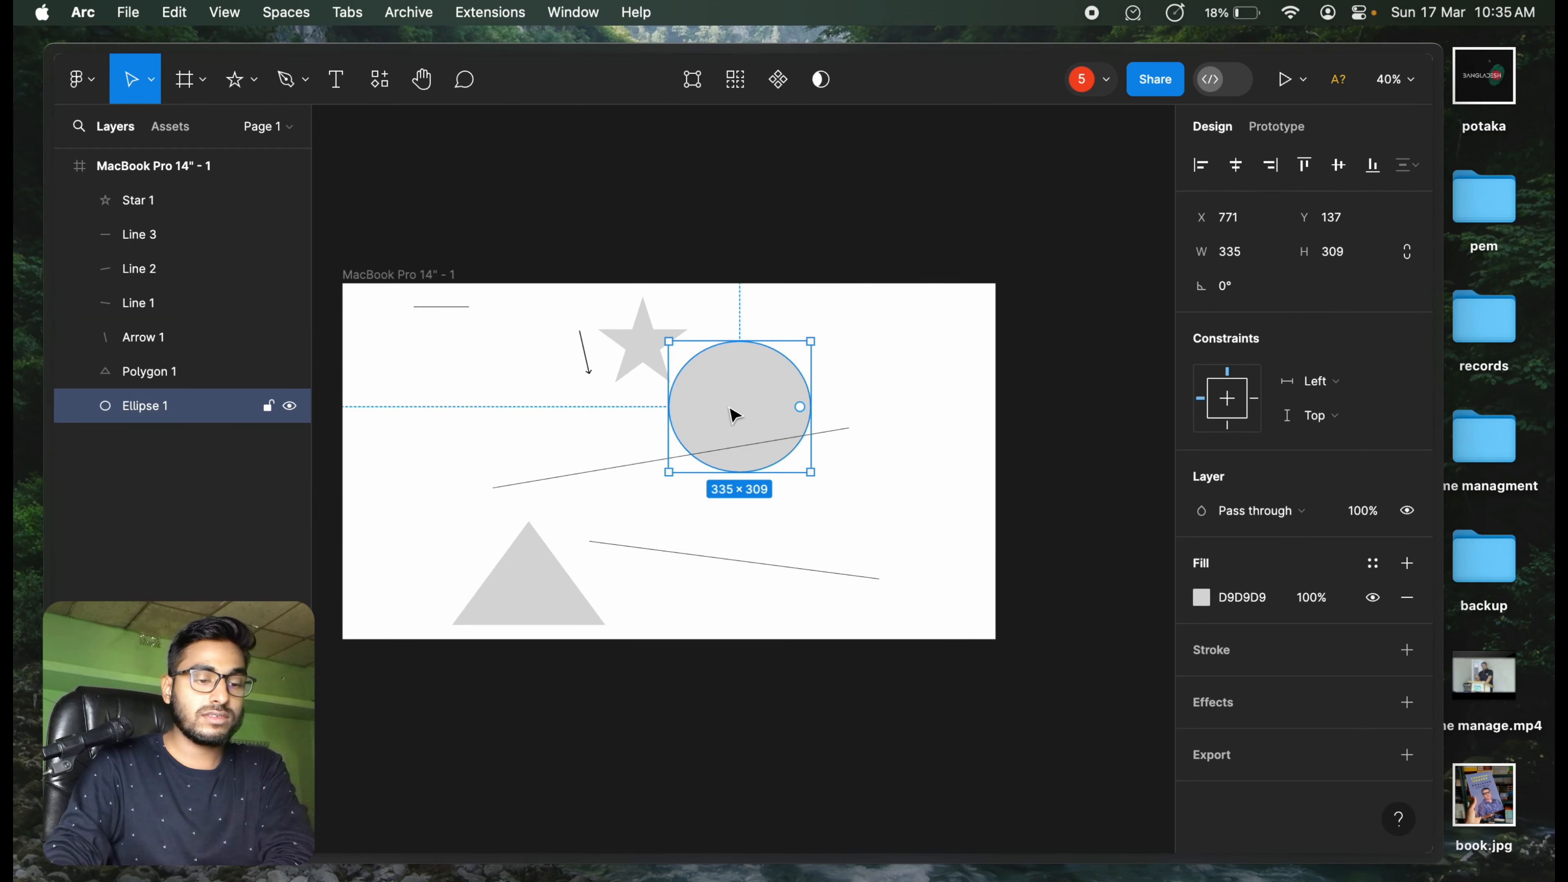
key(Delete)
drag(388, 293, 937, 639)
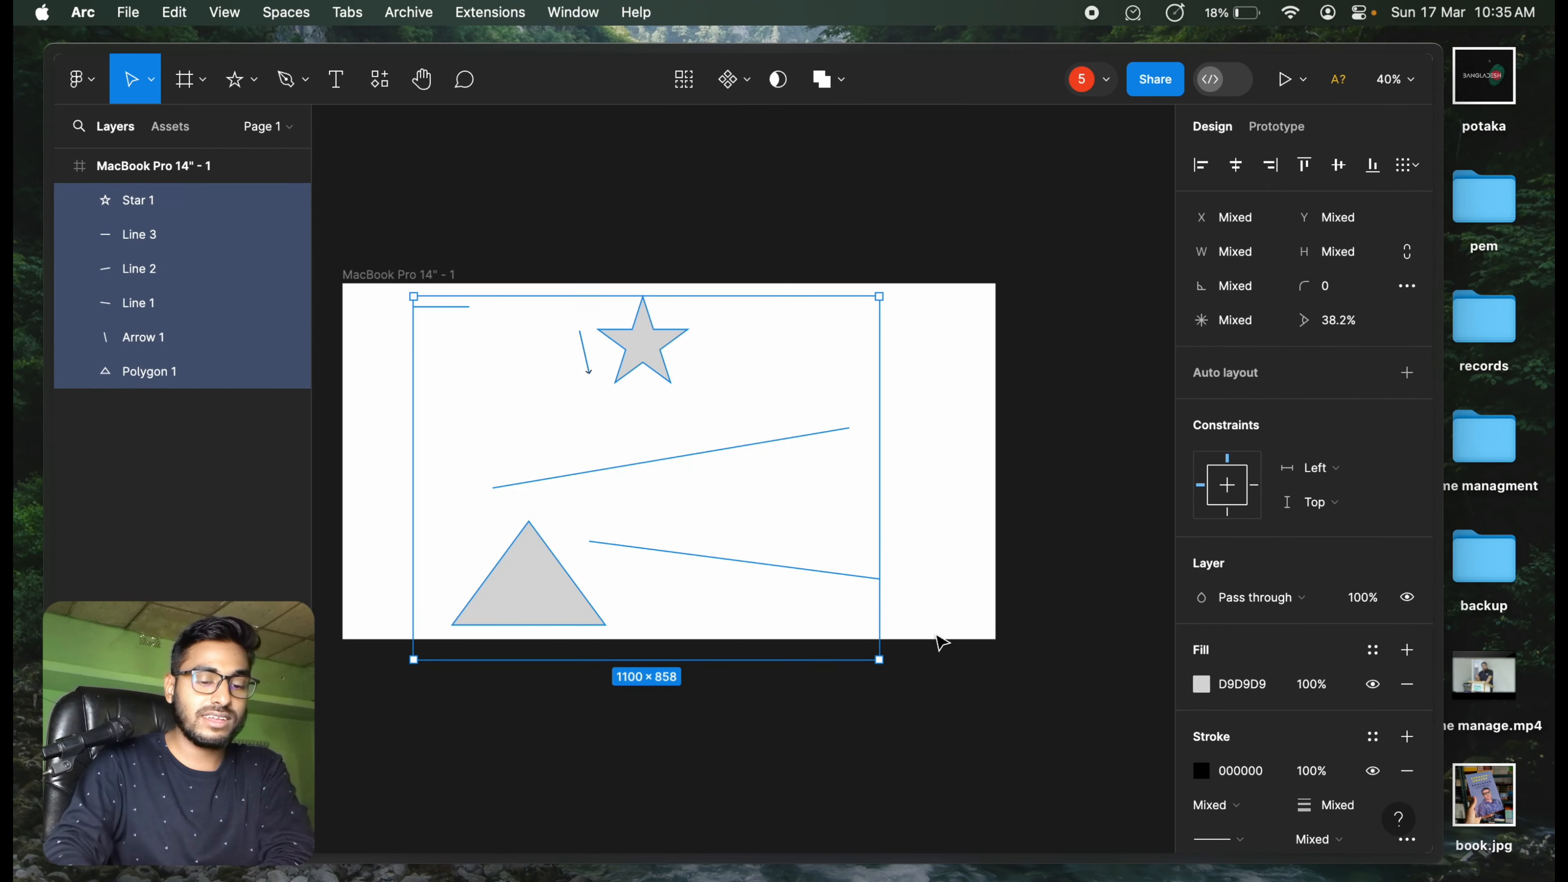
key(Delete)
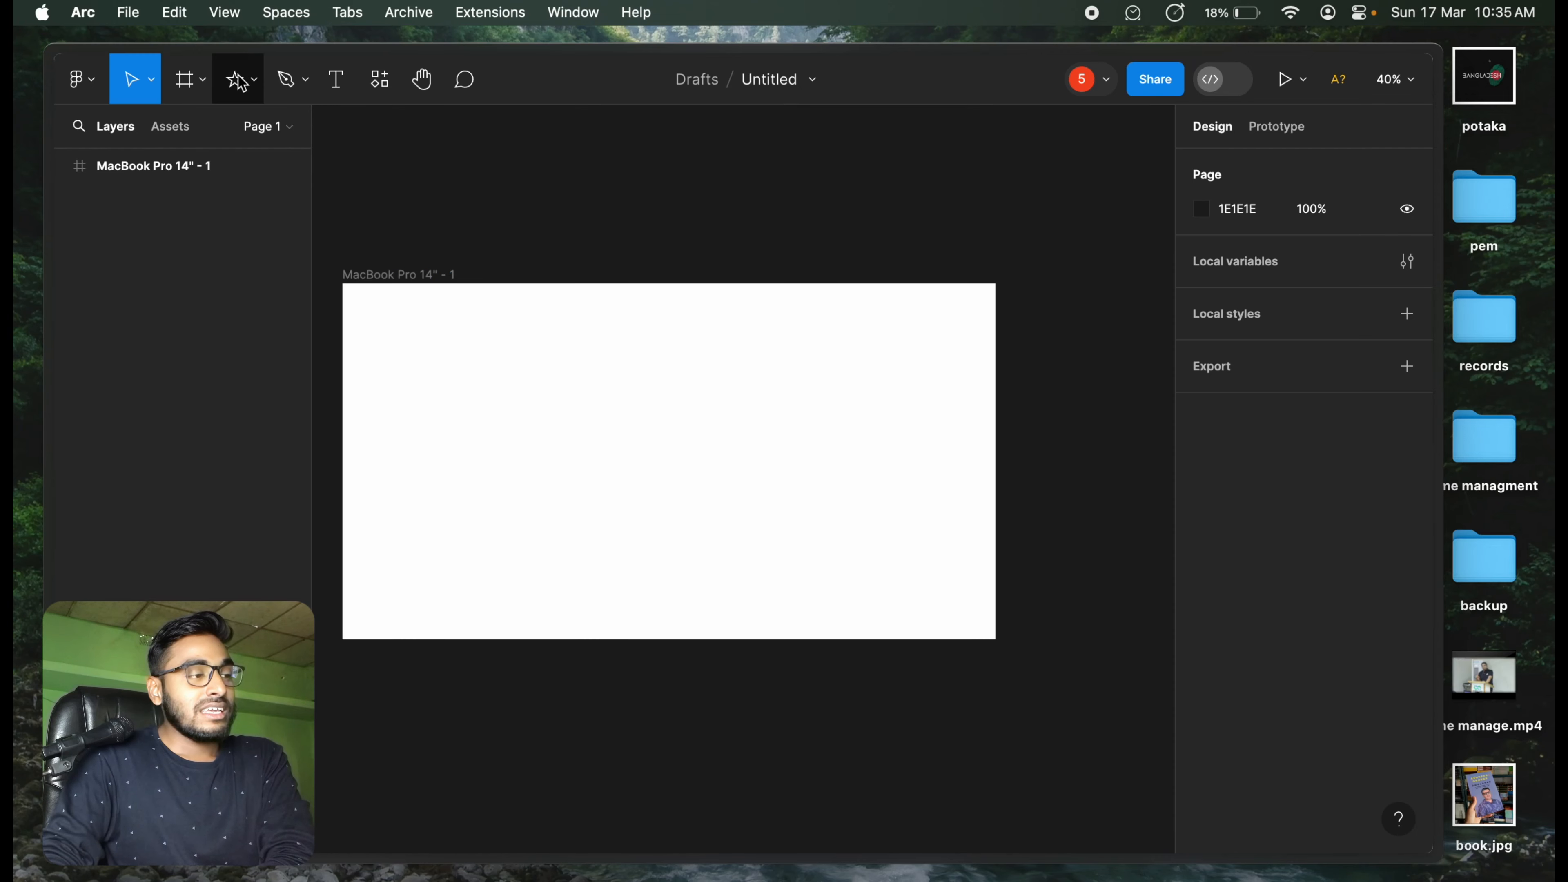
Draw a freehand rectangle across the upper-left part of the empty frame and delete it
click(258, 92)
click(263, 129)
drag(427, 314, 725, 487)
key(Delete)
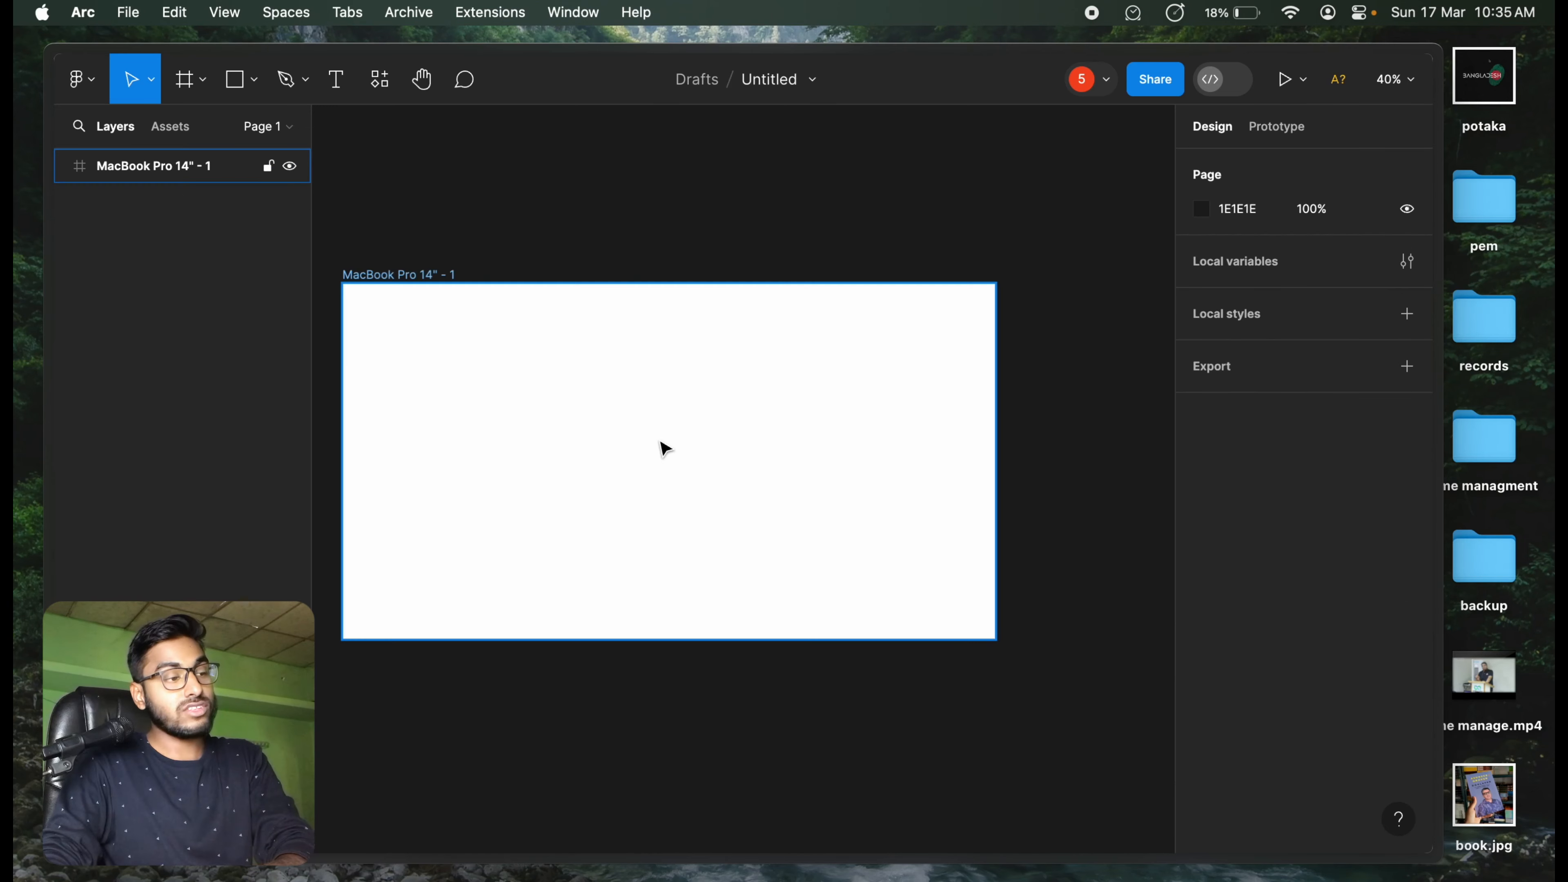
Draw a tall ellipse about 246 × 425 left of the frame's centre and a wide, flat ellipse to its upper right
click(256, 83)
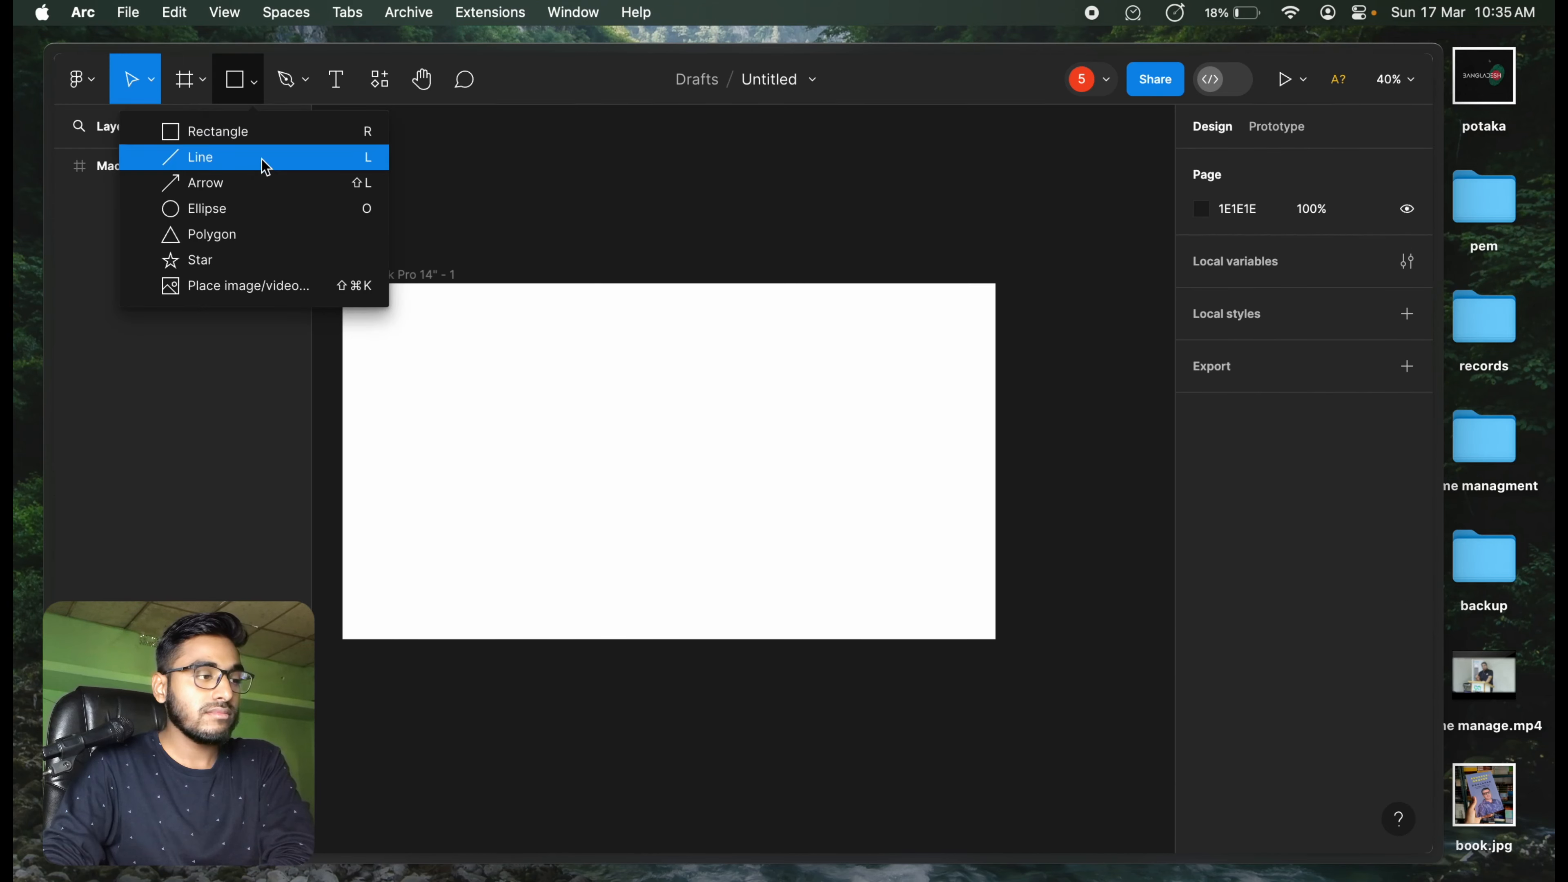
click(256, 206)
drag(521, 383, 626, 563)
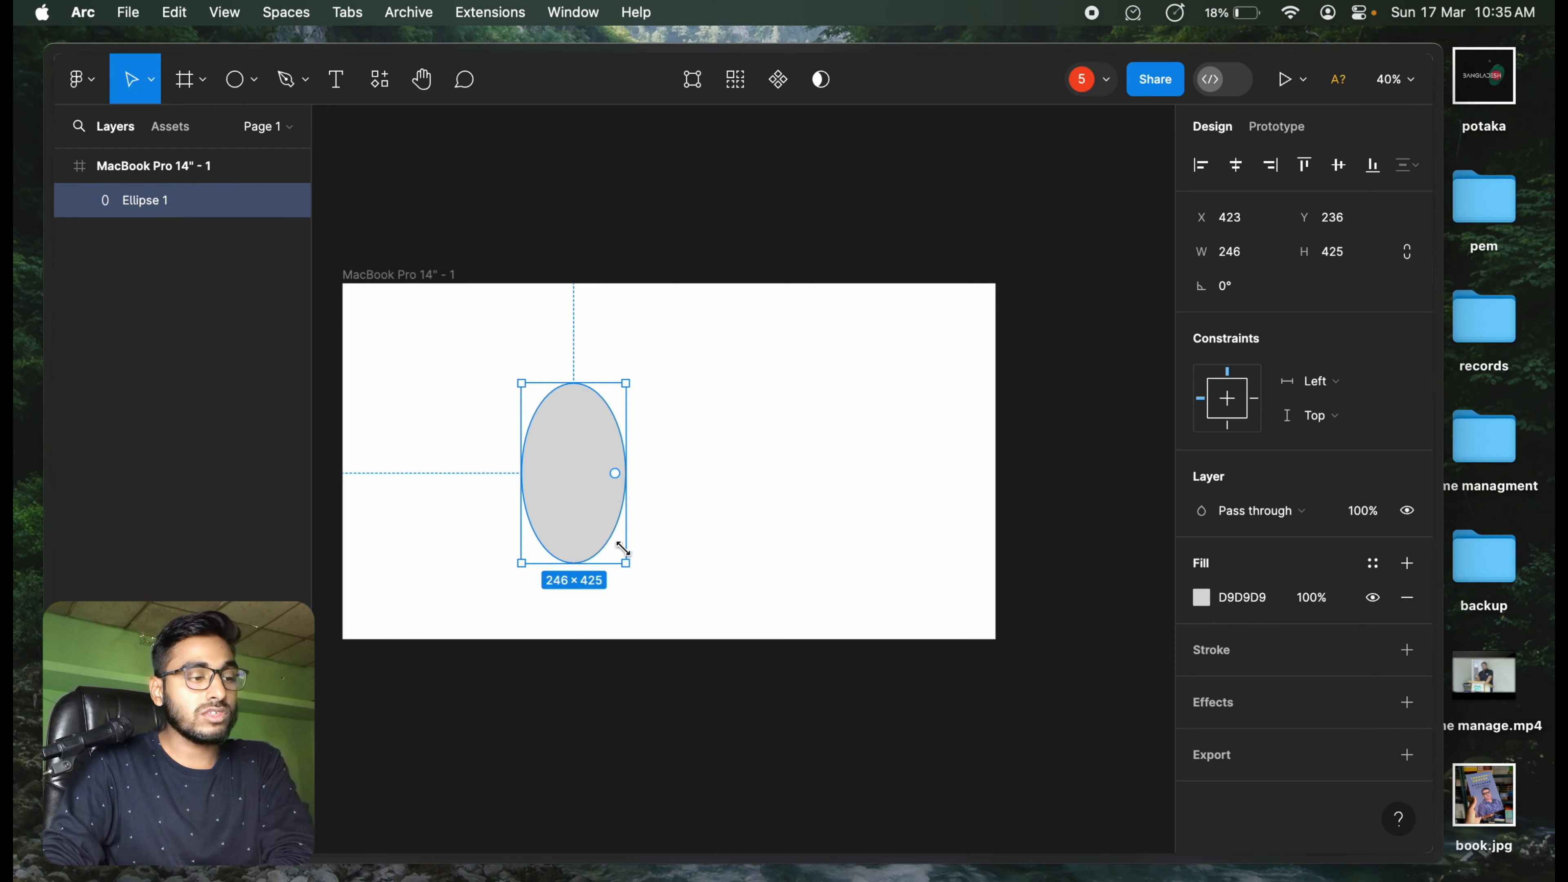
click(729, 464)
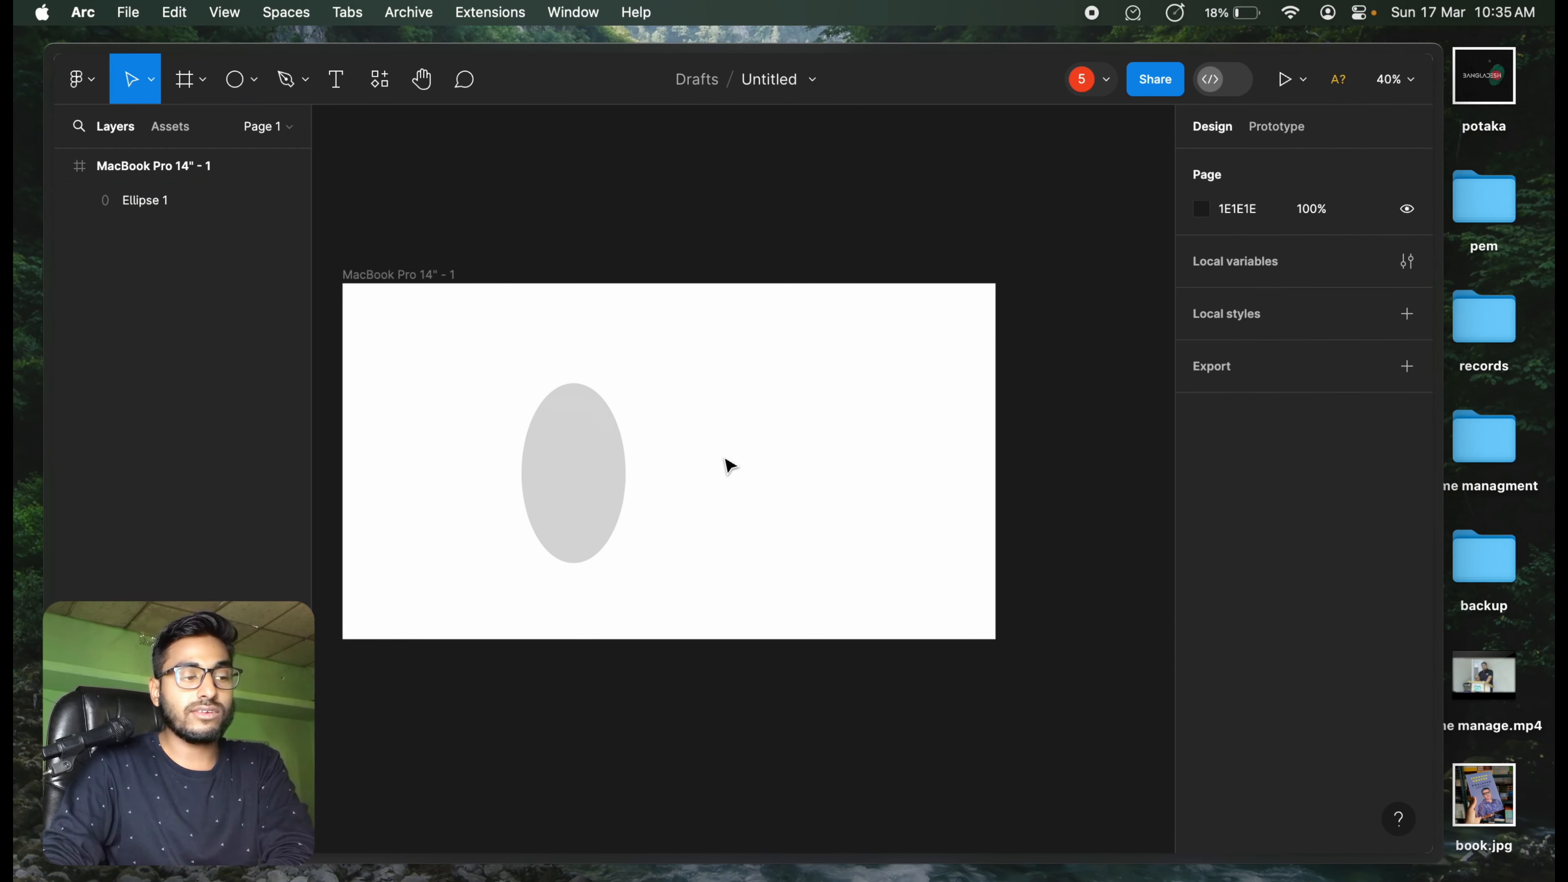
click(237, 89)
drag(650, 368, 898, 429)
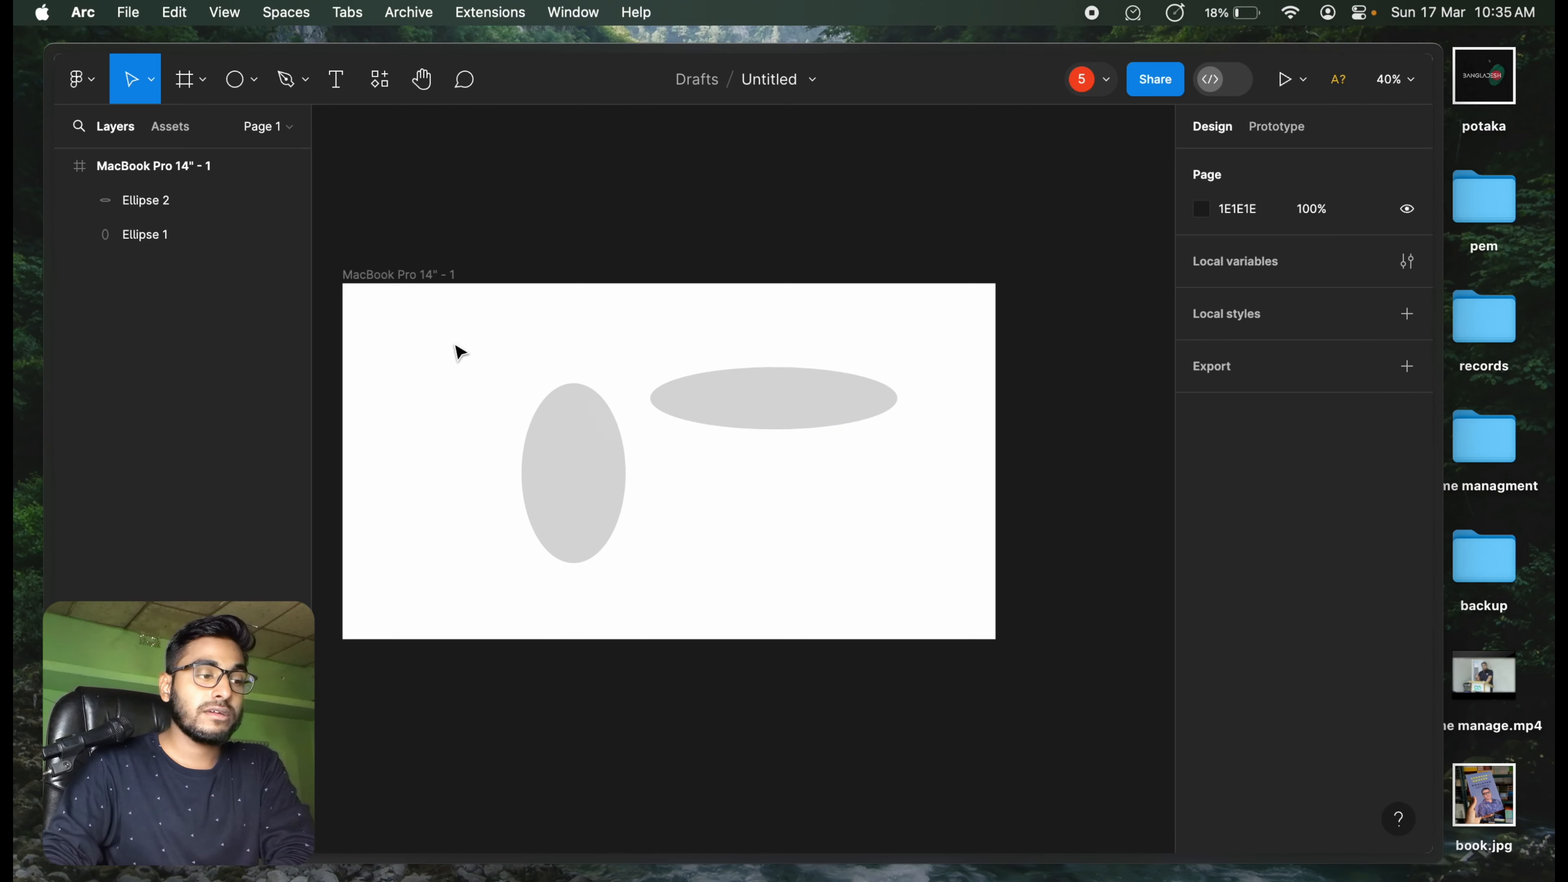
Delete both ellipses from the frame
drag(457, 342, 896, 553)
key(Delete)
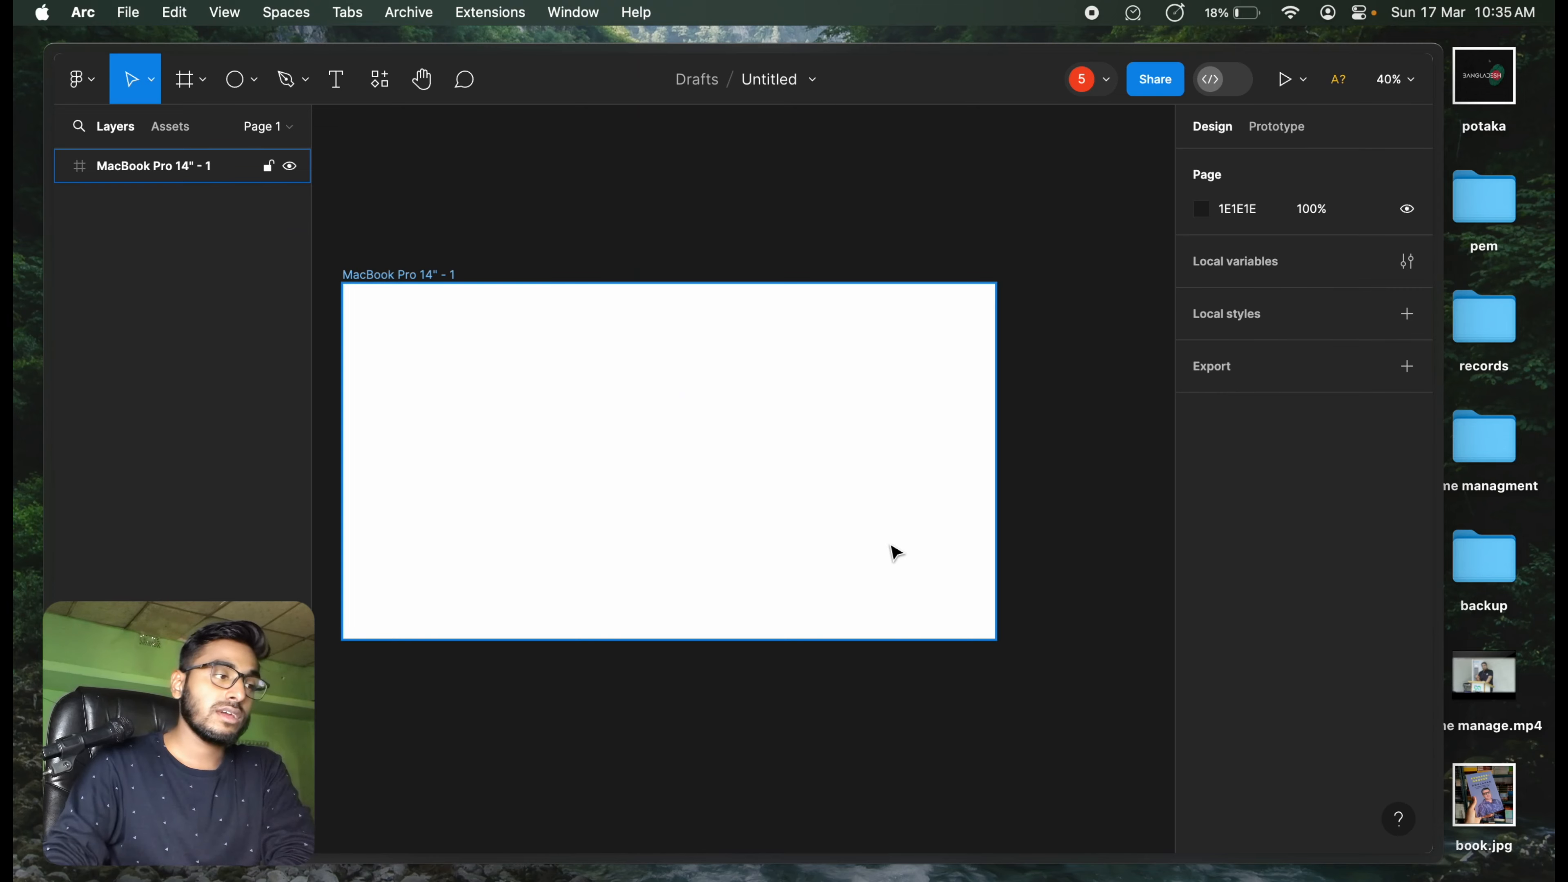
Draw a perfect circle about 693 × 693 in the left half of the frame, with its proportions constrained
click(235, 79)
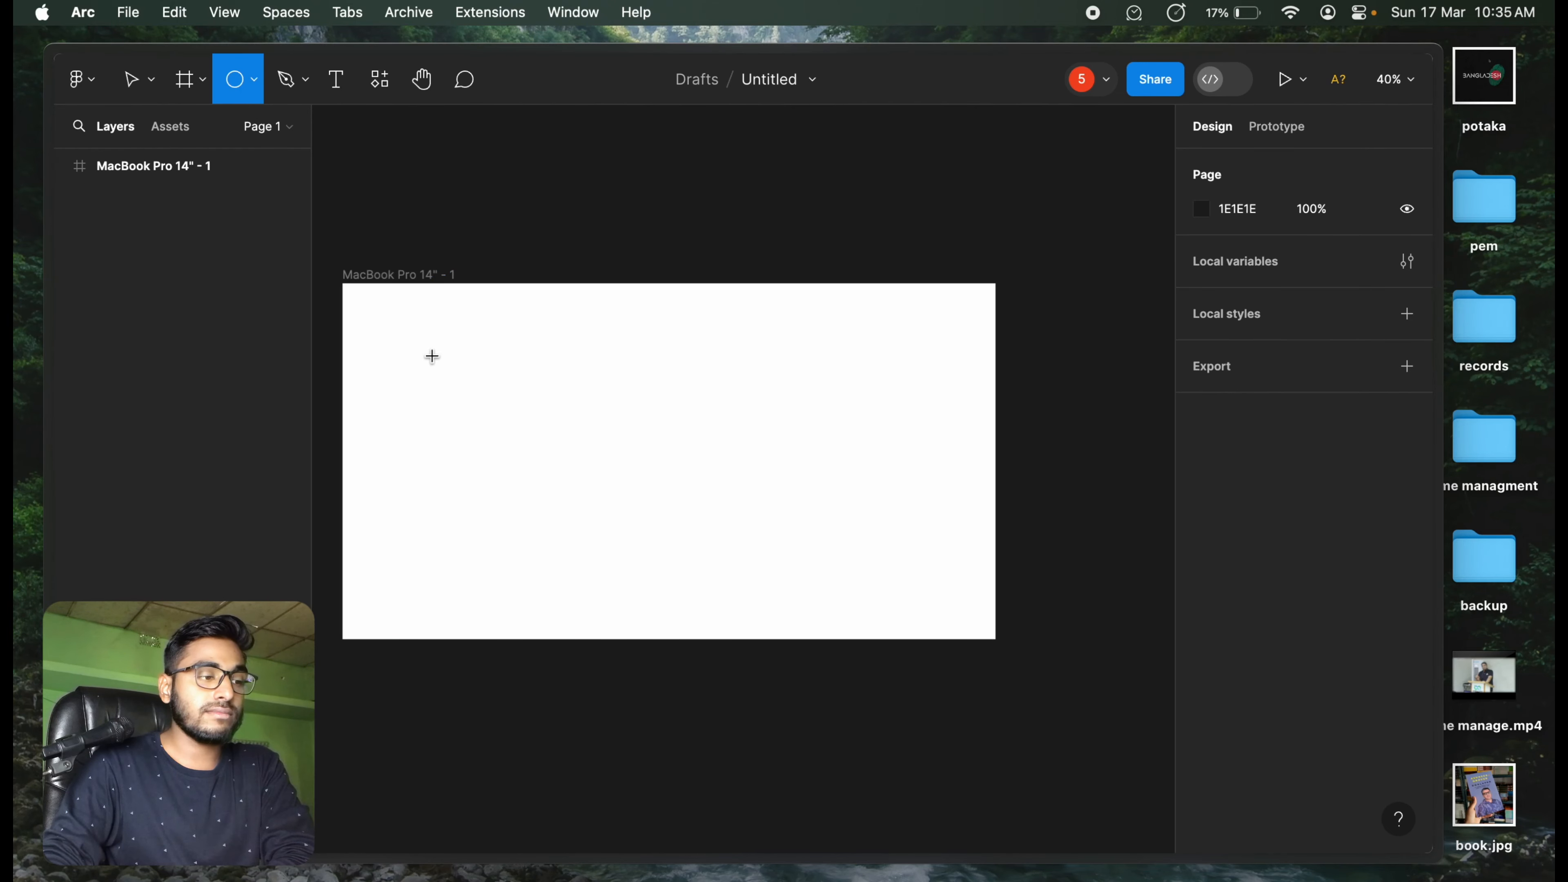
mouse_move(434, 343)
mouse_down()
mouse_move(625, 506)
mouse_move(725, 560)
mouse_move(591, 492)
mouse_up()
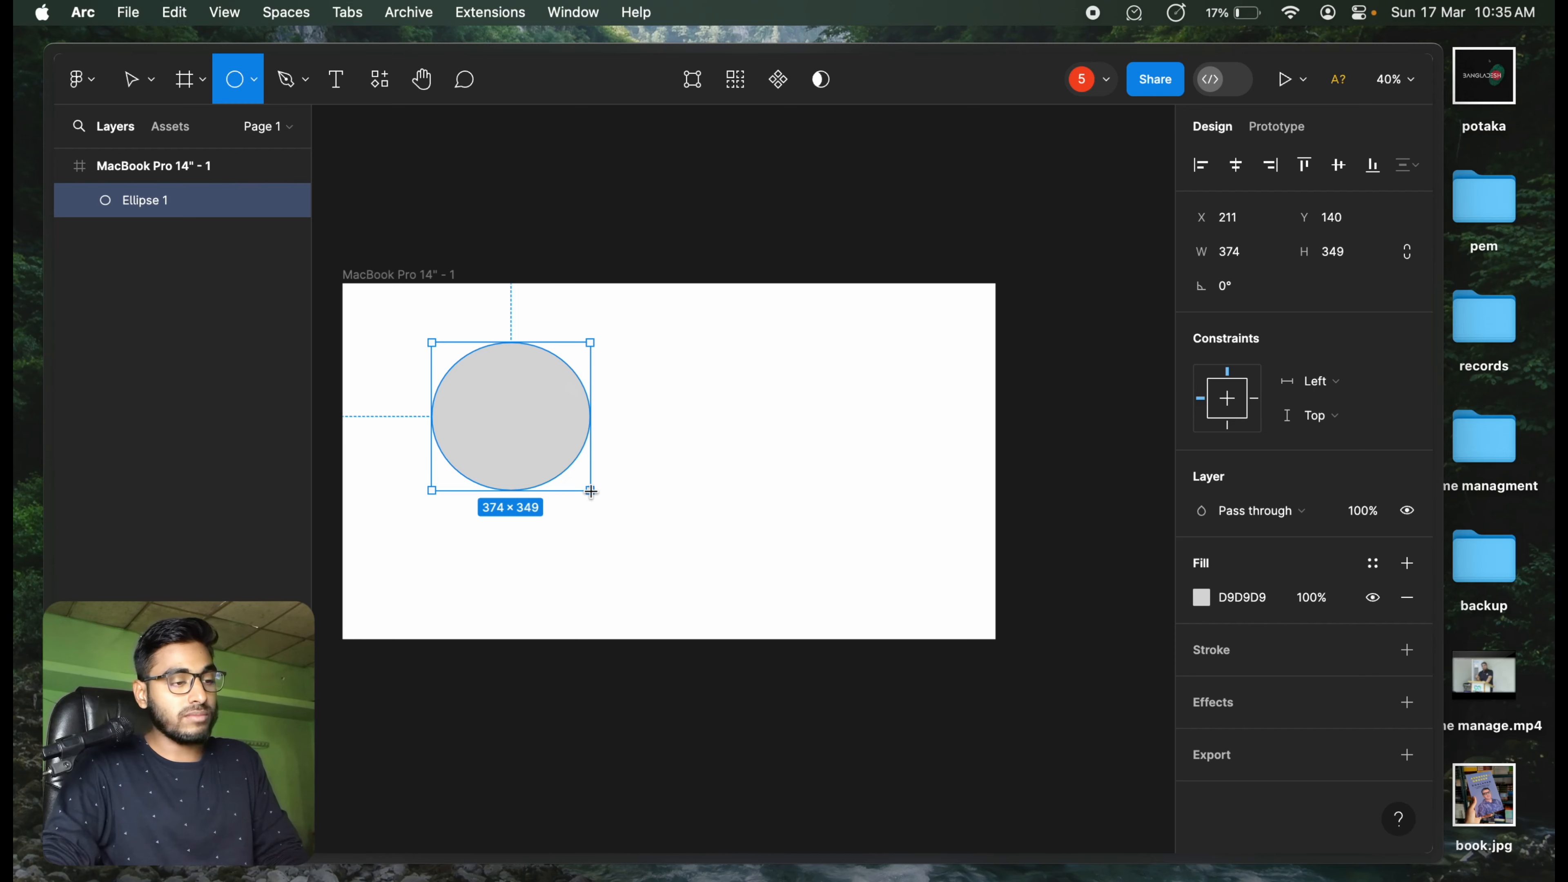
key(shift)
mouse_move(591, 492)
mouse_down()
mouse_move(732, 567)
mouse_move(525, 435)
mouse_move(658, 501)
mouse_move(494, 390)
mouse_move(543, 452)
mouse_move(761, 559)
mouse_move(612, 455)
mouse_move(886, 452)
mouse_up()
mouse_move(789, 413)
mouse_down()
mouse_move(714, 595)
mouse_move(647, 493)
mouse_move(665, 510)
mouse_up()
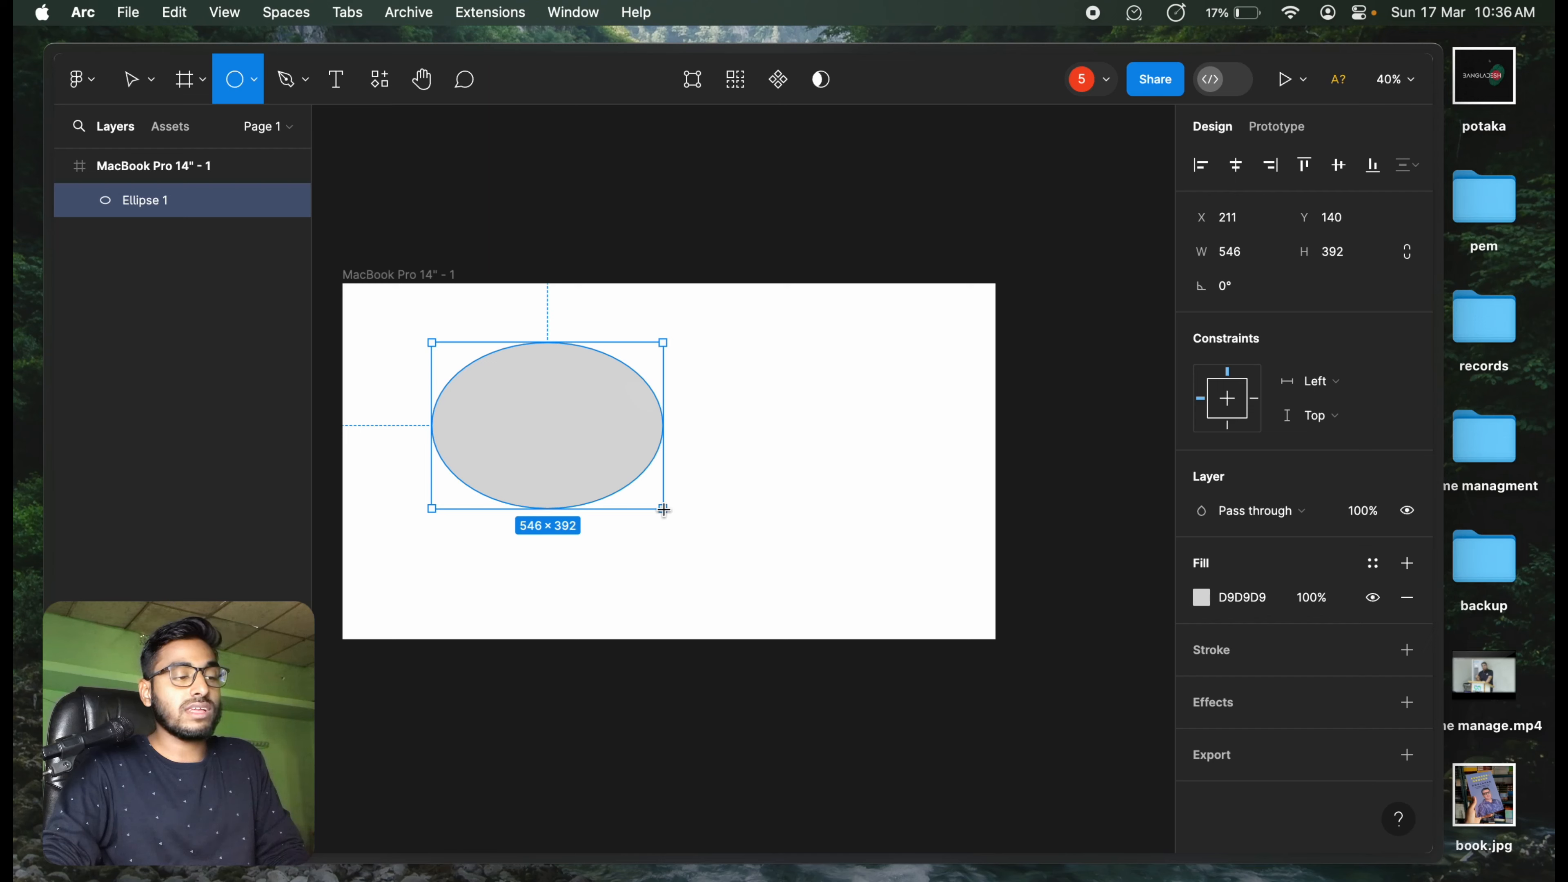
mouse_move(664, 510)
mouse_down()
mouse_move(812, 560)
mouse_move(861, 550)
mouse_move(711, 511)
mouse_move(538, 395)
mouse_move(726, 489)
mouse_up()
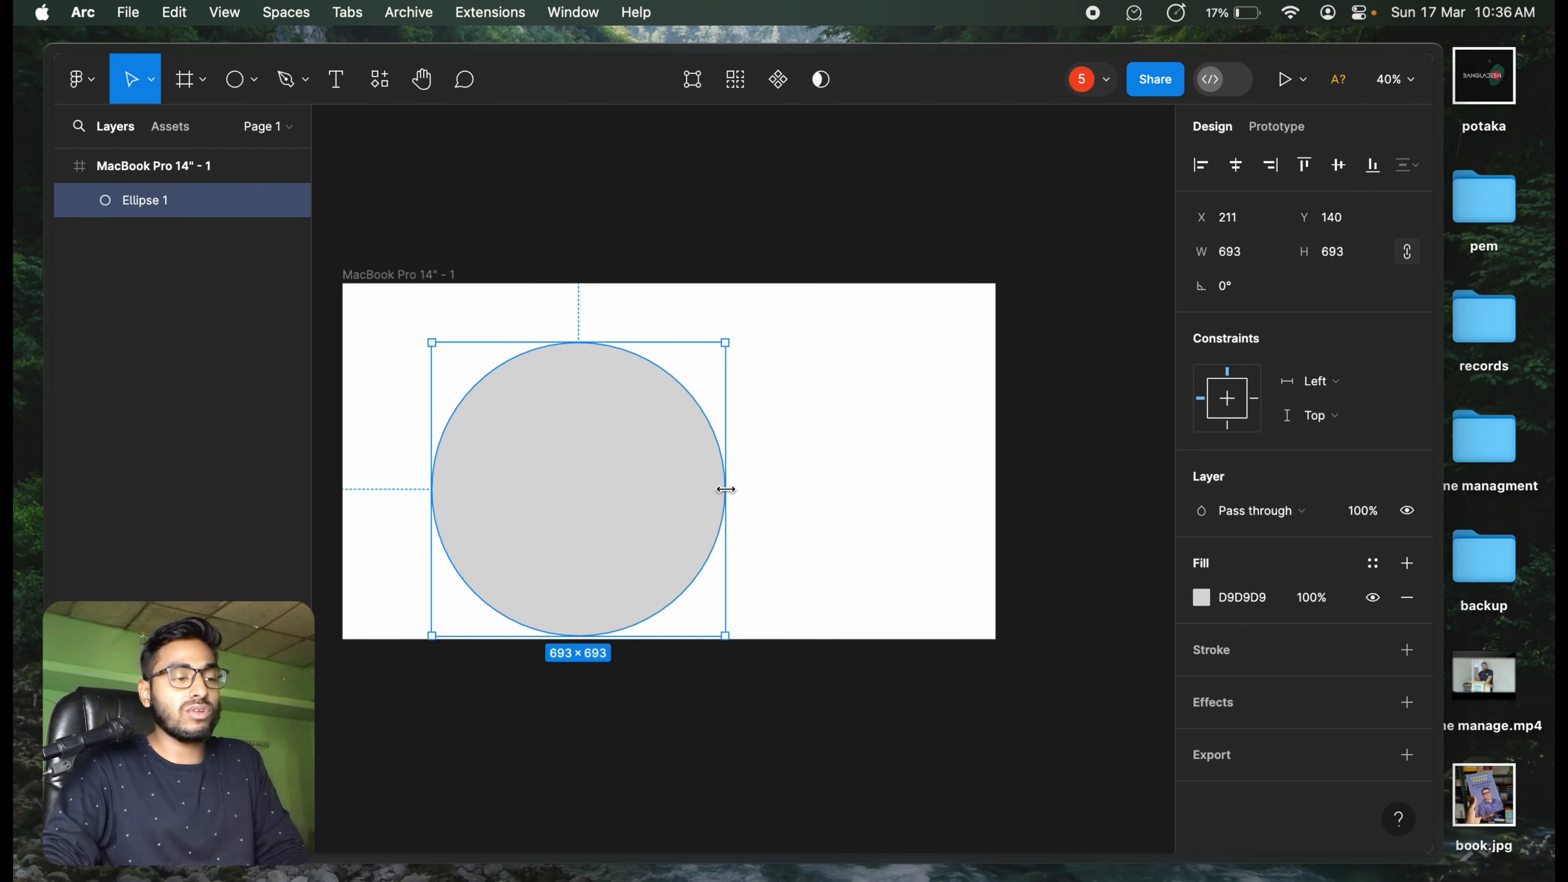
Draw a perfect square about 495 × 495 beside the circle, near the frame's right edge
click(260, 92)
click(256, 131)
mouse_move(758, 370)
mouse_down()
mouse_move(833, 462)
mouse_move(968, 577)
mouse_up()
Draw a proportional triangle about 500 × 500 overlapping the circle's left side and a star about 124 × 124 between circle and square
click(264, 94)
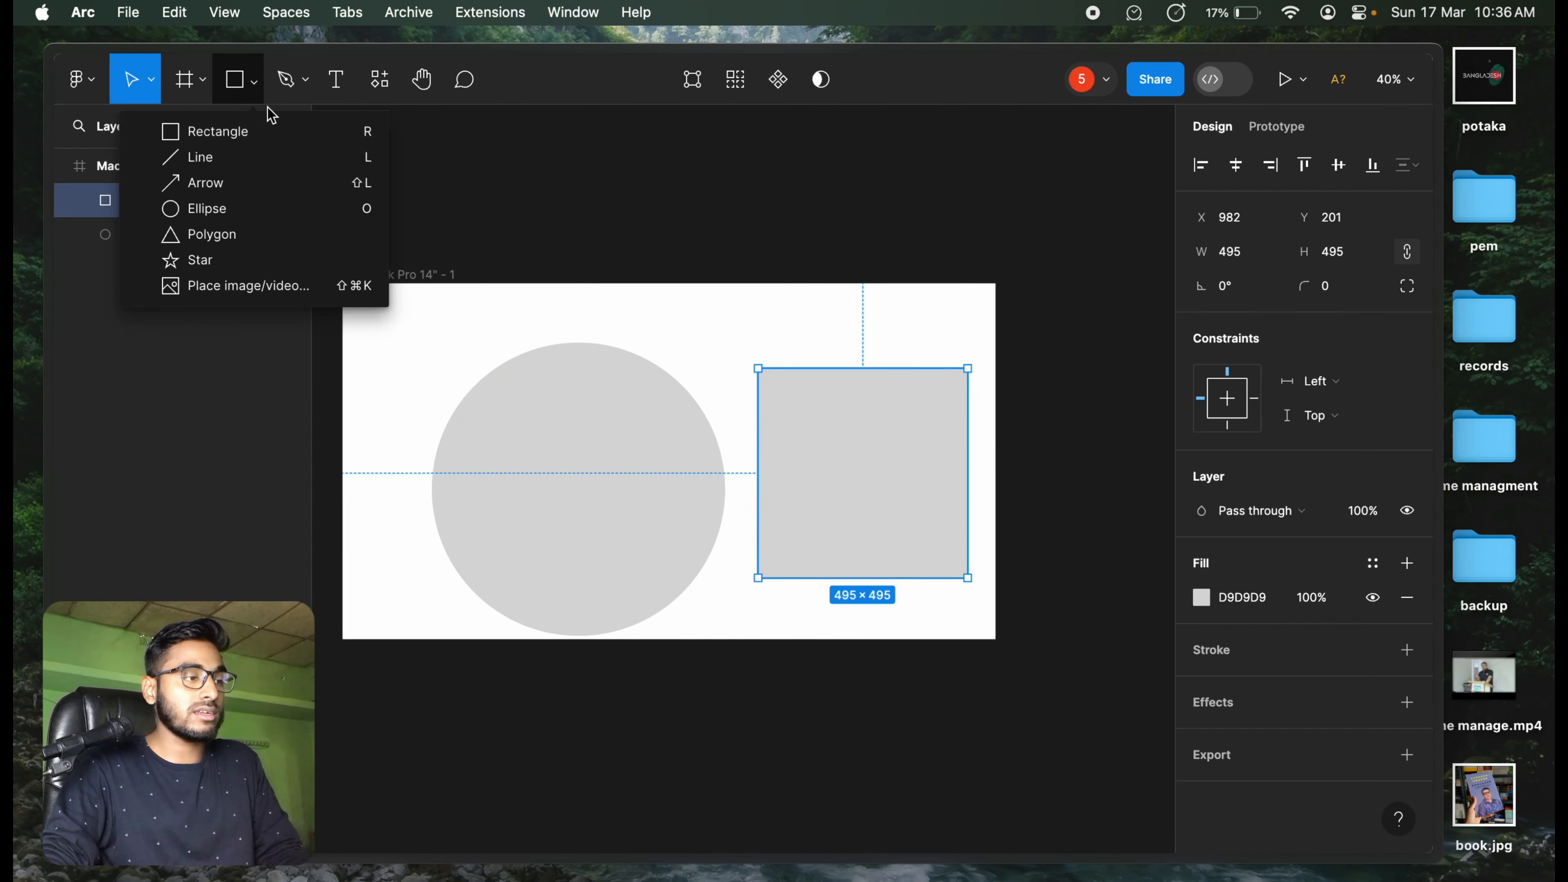
click(255, 241)
drag(389, 351, 601, 562)
click(258, 99)
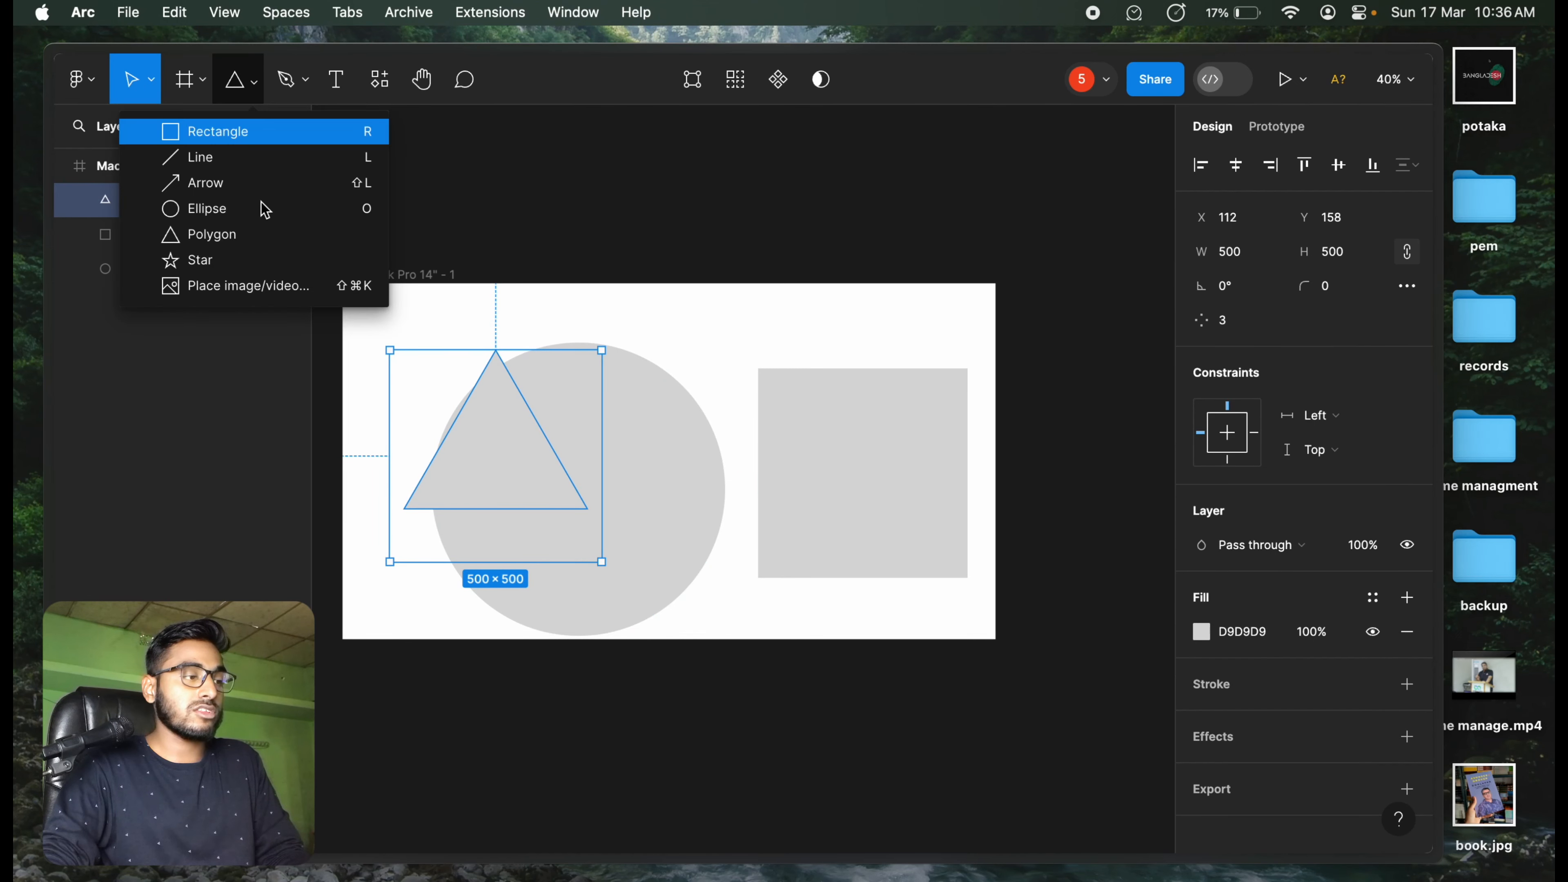
click(210, 255)
mouse_move(677, 305)
mouse_down()
mouse_move(893, 543)
mouse_move(828, 496)
mouse_move(710, 454)
mouse_move(821, 457)
mouse_move(839, 518)
mouse_move(874, 494)
mouse_move(731, 357)
mouse_up()
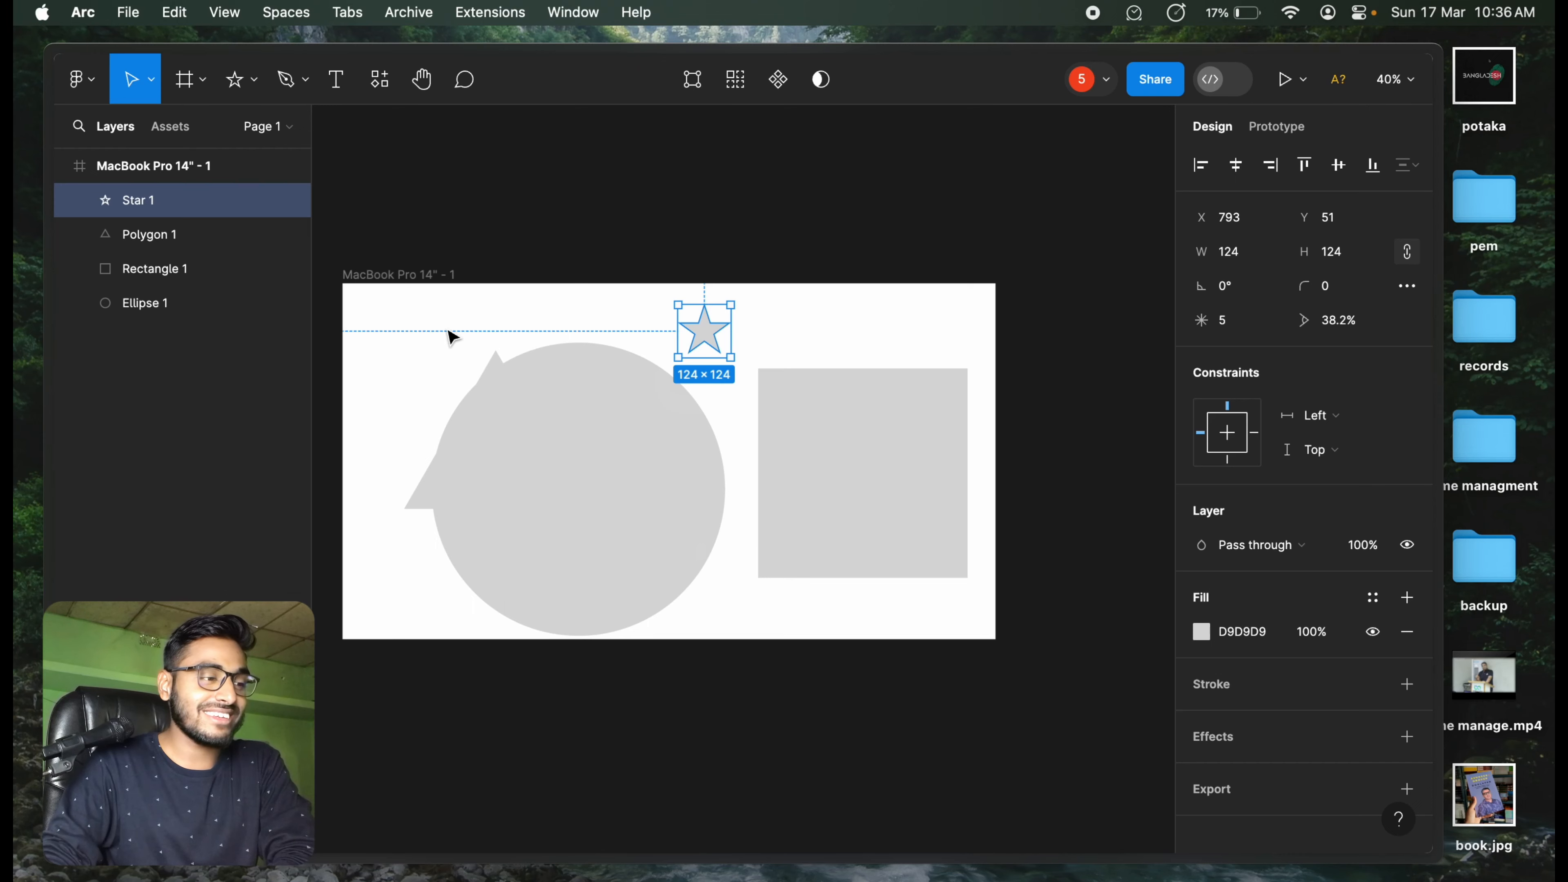
Delete the circle, square, triangle and star from the frame together
drag(398, 312, 966, 641)
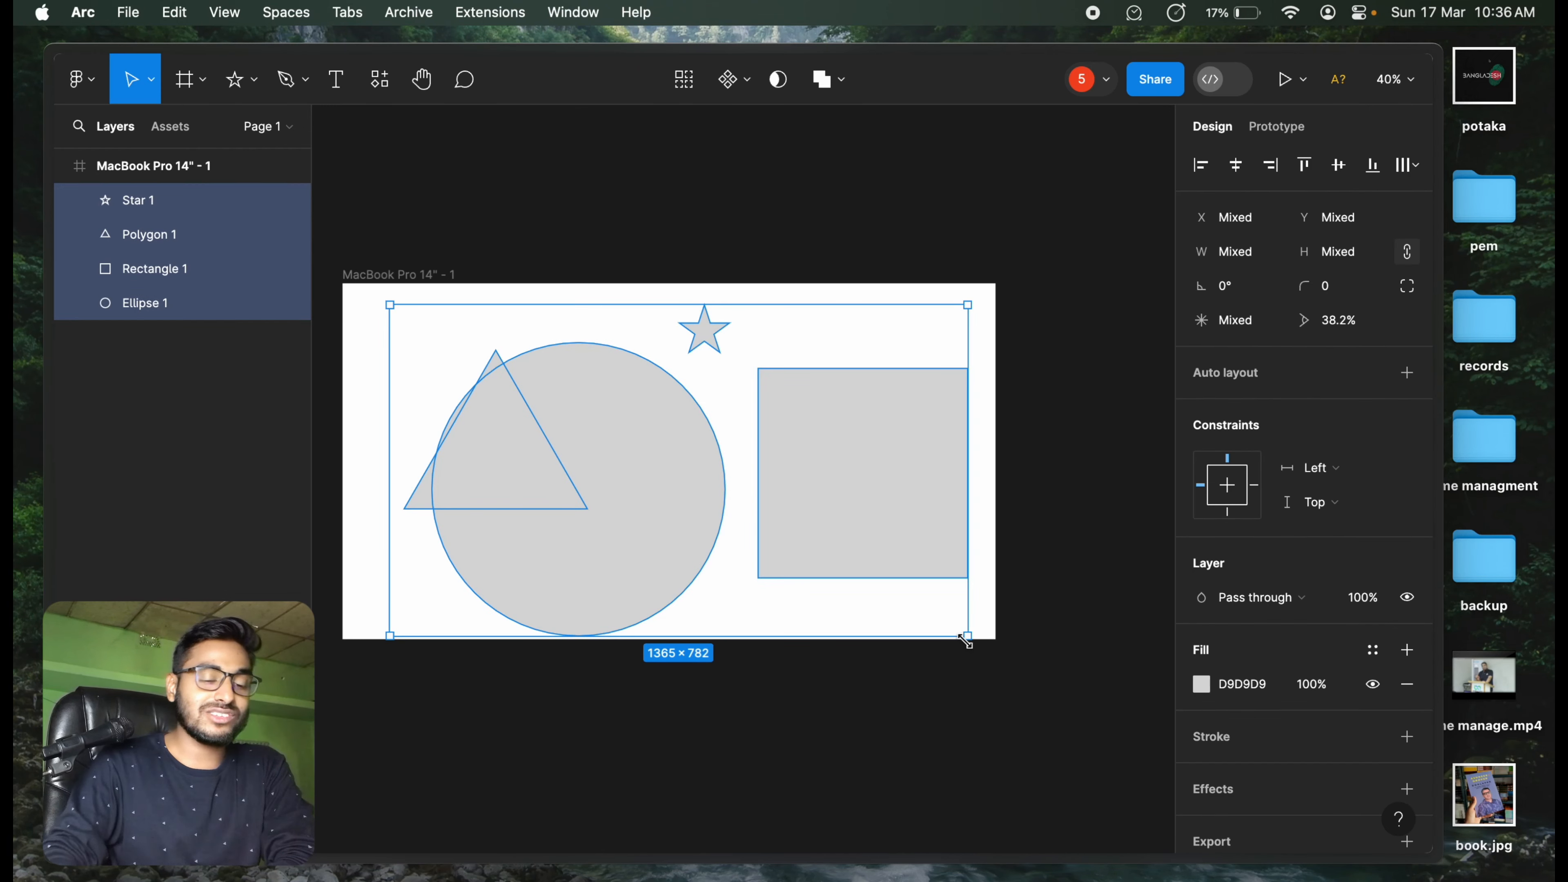
key(Delete)
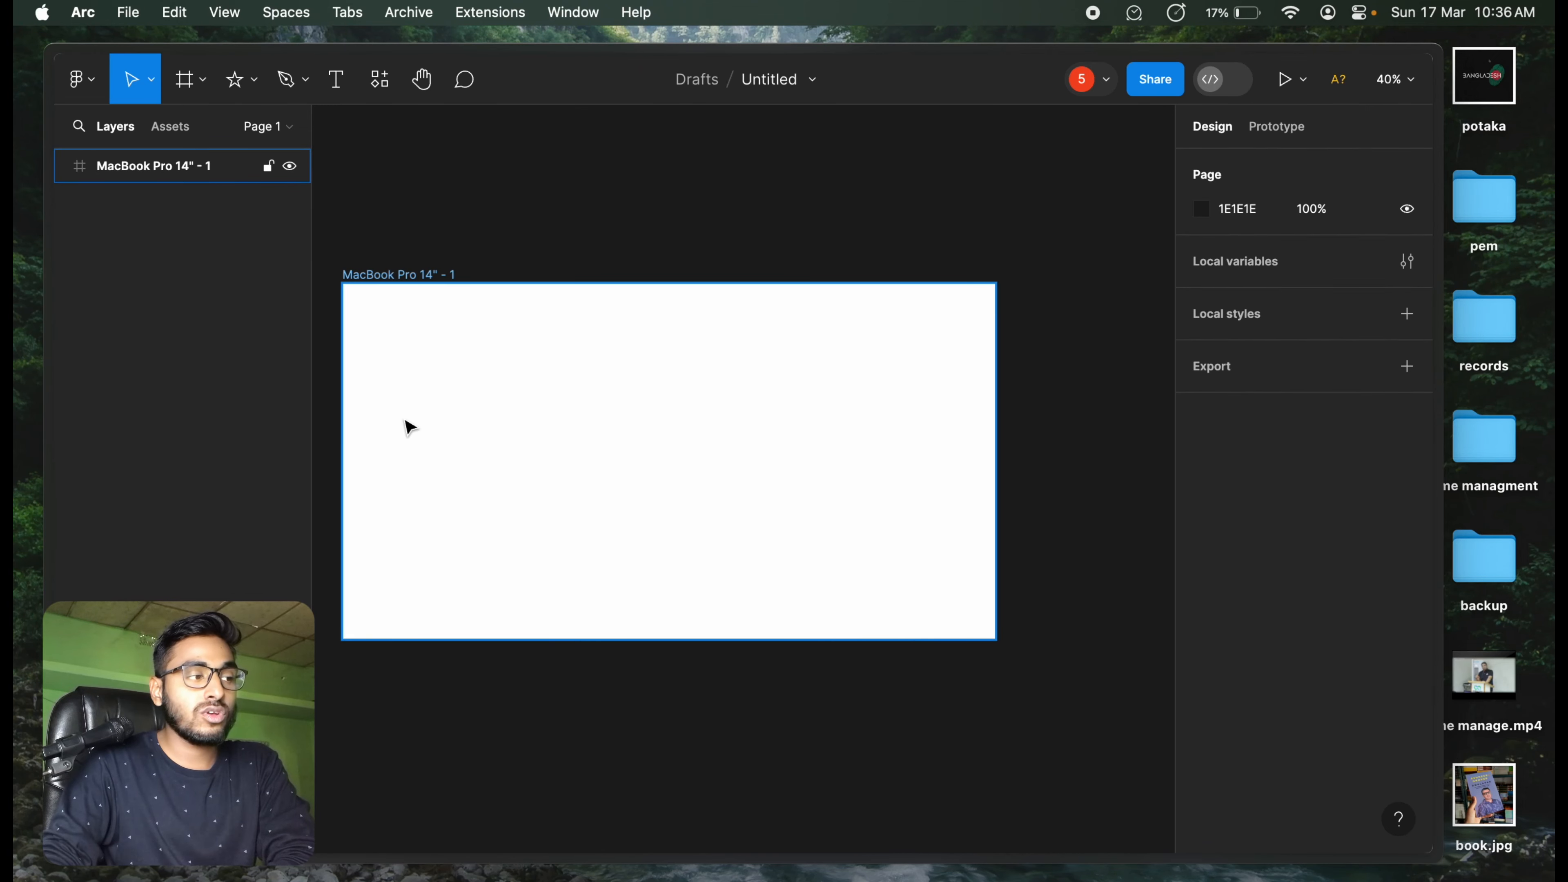
Draw a short arrow constrained to a 45° diagonal, pointing down-left in the left part of the frame
click(254, 81)
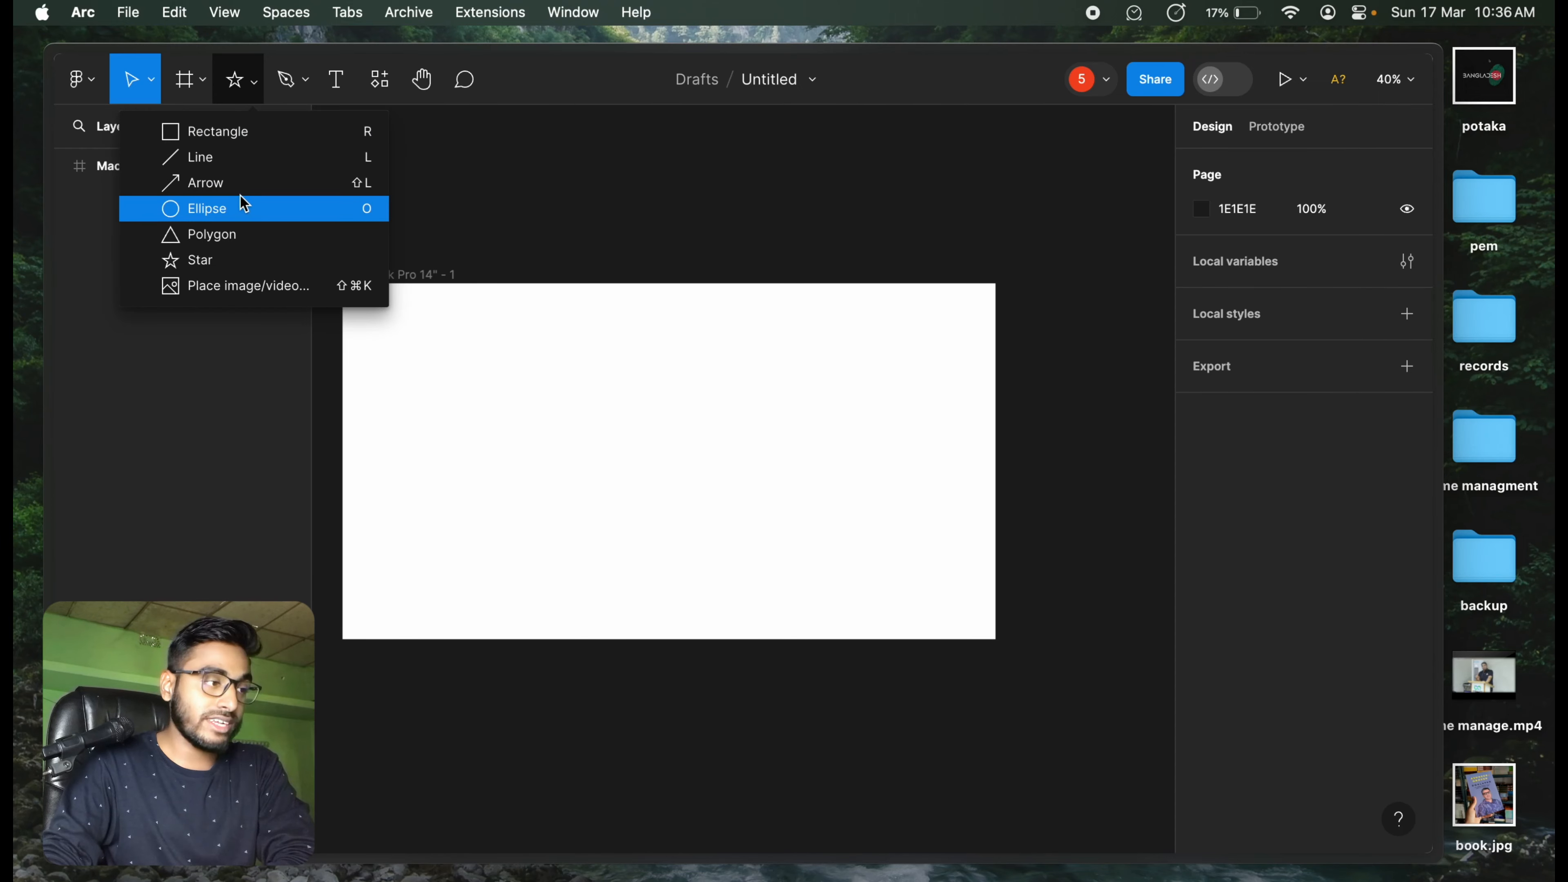
click(231, 182)
mouse_move(476, 427)
mouse_down()
mouse_move(944, 507)
mouse_move(543, 430)
mouse_move(877, 424)
mouse_move(773, 525)
mouse_move(693, 567)
mouse_move(718, 460)
mouse_up()
mouse_move(707, 364)
mouse_down()
mouse_move(691, 377)
mouse_move(827, 353)
mouse_move(854, 406)
mouse_move(770, 367)
mouse_move(553, 399)
mouse_move(534, 373)
mouse_move(476, 357)
mouse_move(530, 374)
mouse_move(563, 423)
mouse_move(529, 470)
mouse_move(418, 486)
mouse_up()
click(659, 499)
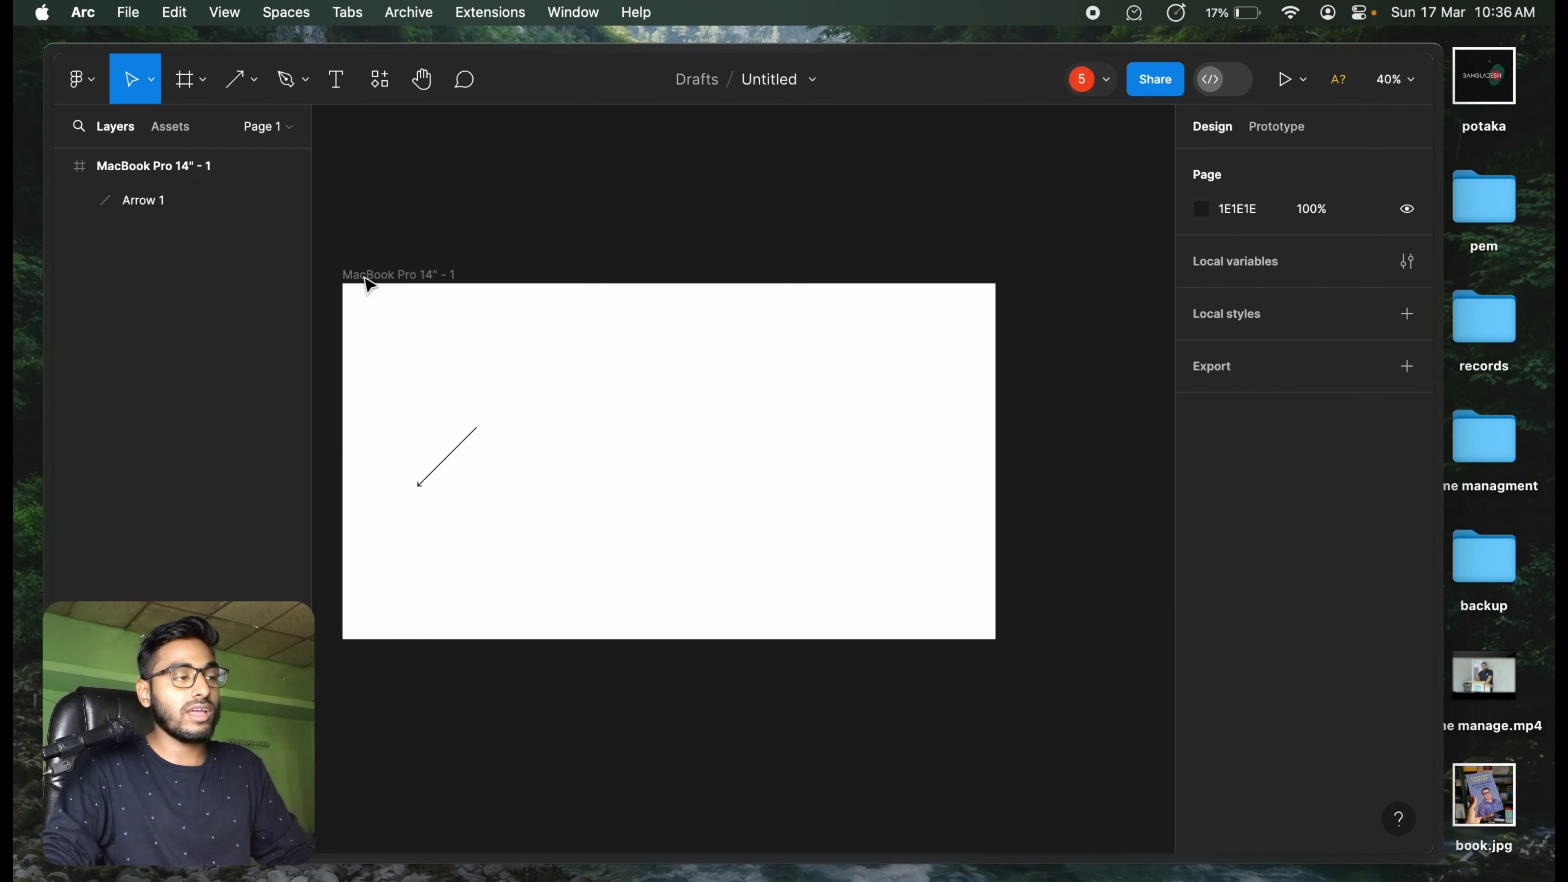
Draw a straight line about 549 long right of the arrow, sloping down to the right at about 20°
click(254, 79)
click(264, 159)
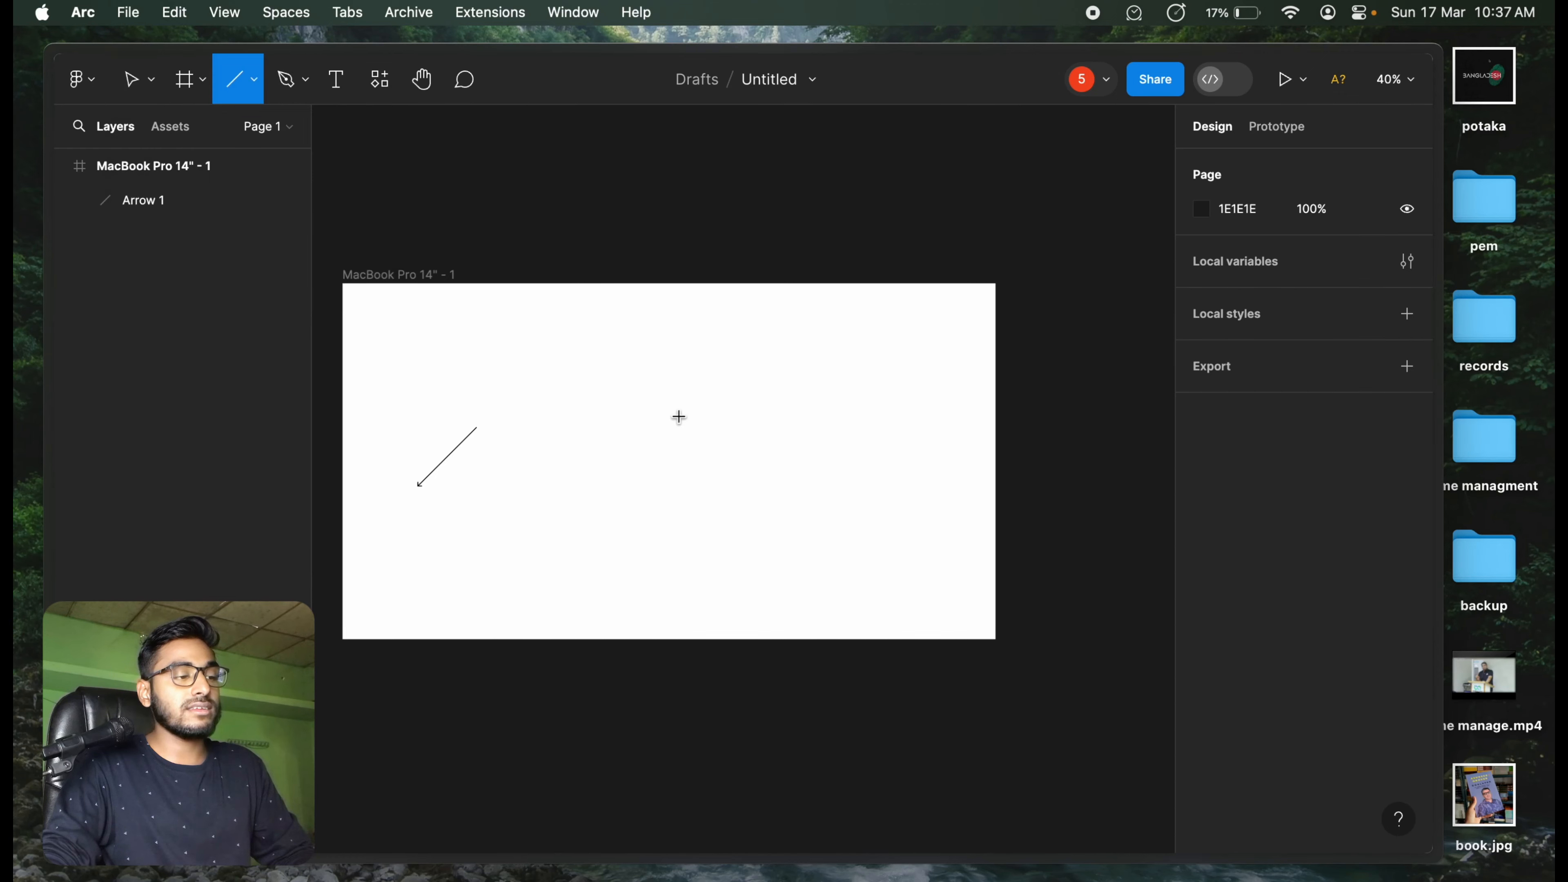
mouse_move(618, 407)
mouse_down()
mouse_move(934, 381)
mouse_move(966, 508)
mouse_move(847, 581)
mouse_move(633, 451)
mouse_move(748, 535)
mouse_move(819, 438)
mouse_move(779, 524)
mouse_move(843, 437)
mouse_move(839, 494)
mouse_up()
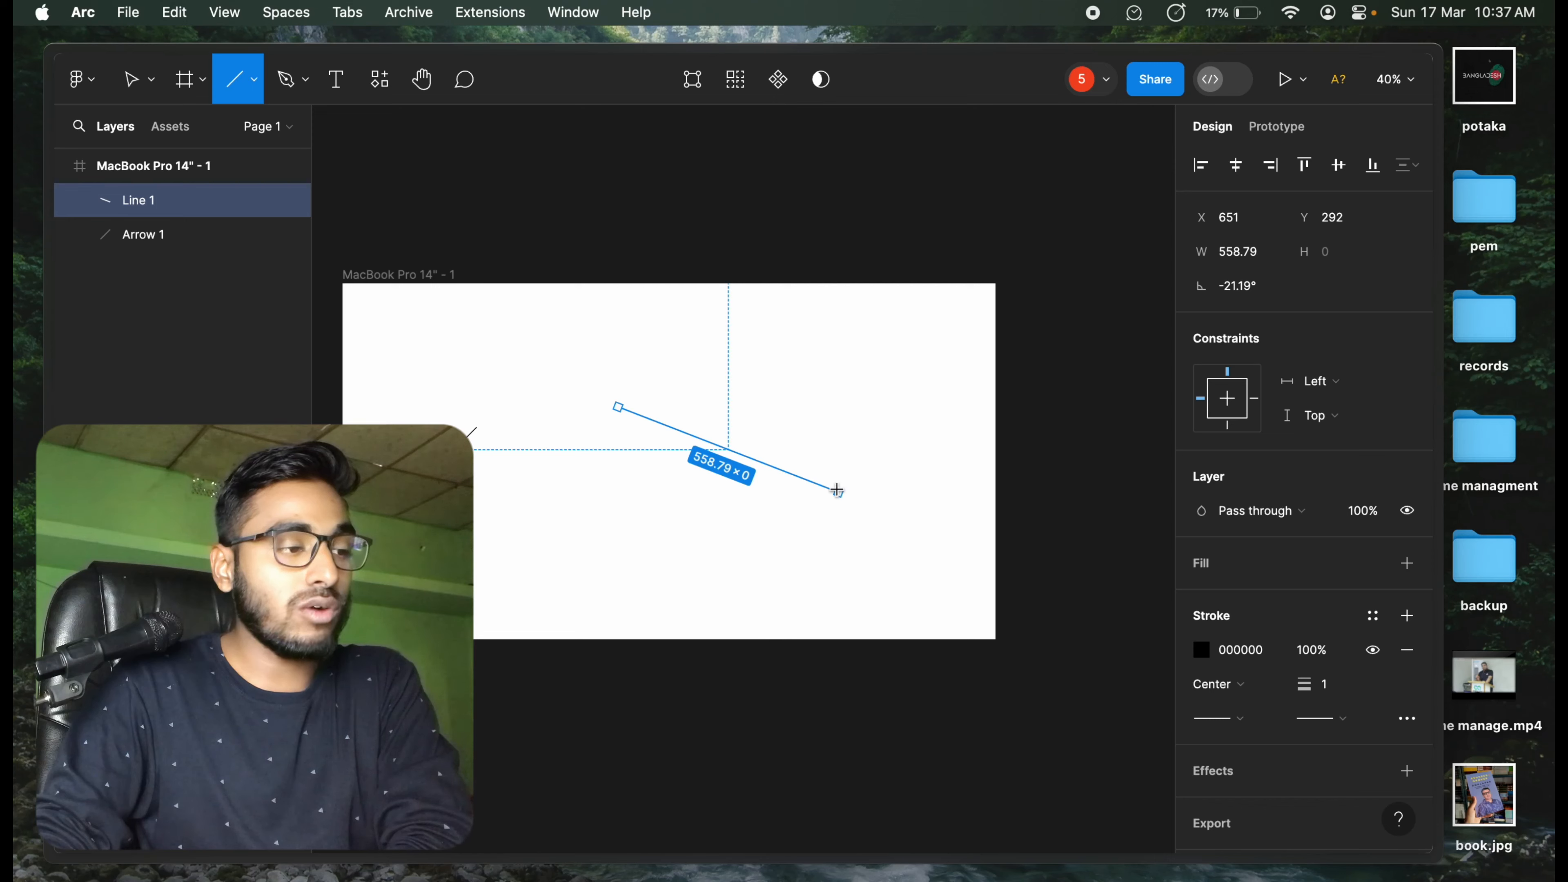
drag(838, 491, 837, 486)
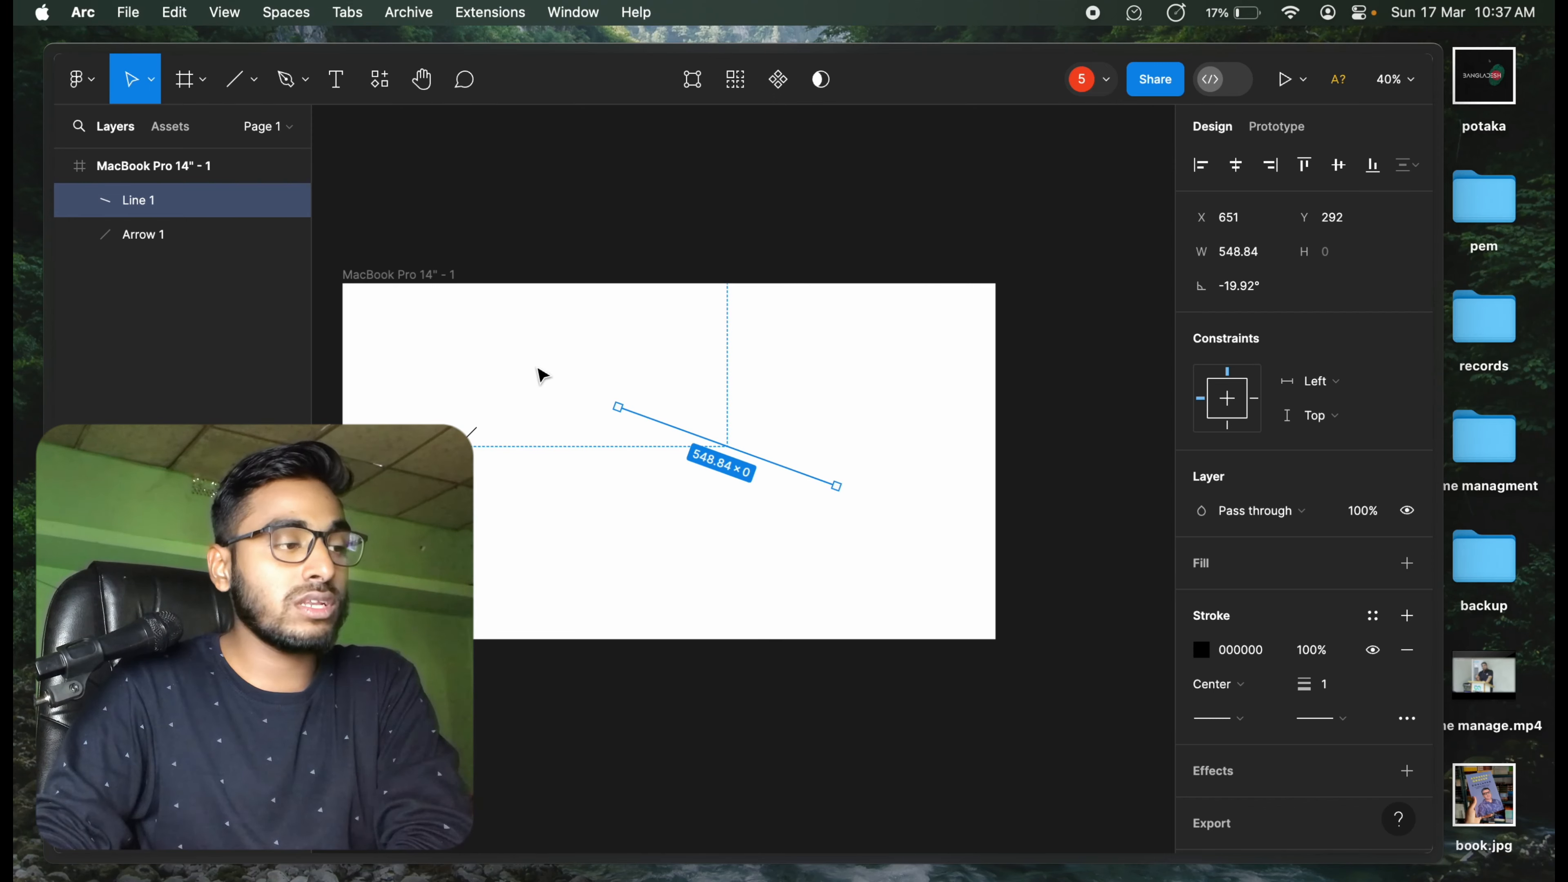
click(254, 86)
click(629, 382)
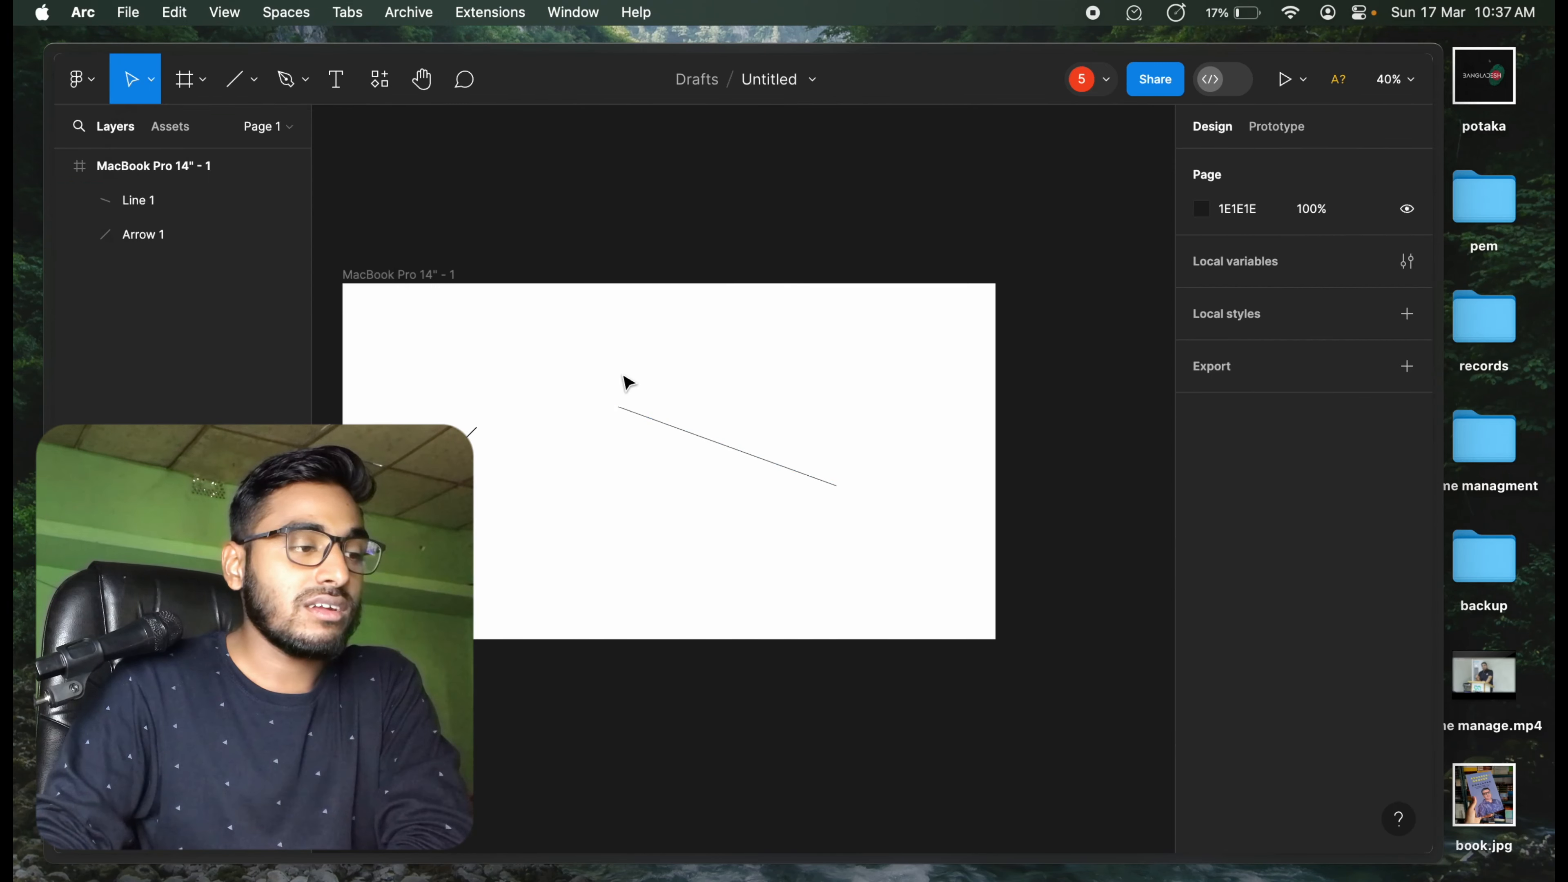